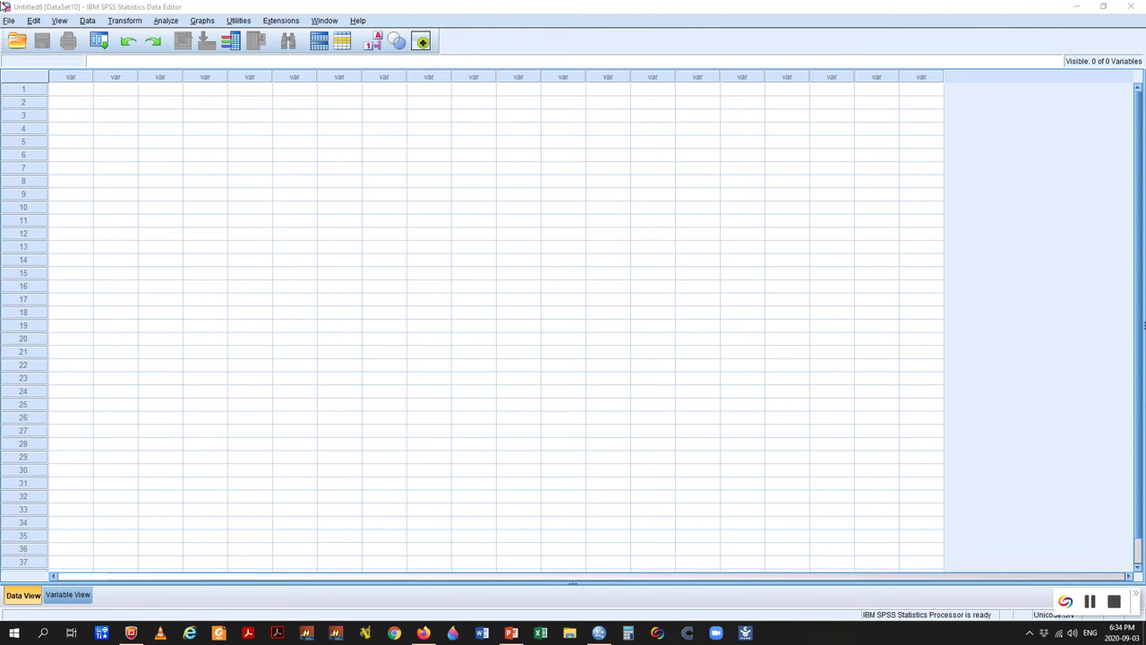
Open the data file Helping3.sav from the Data Hold folder
click(9, 20)
mouse_move(32, 50)
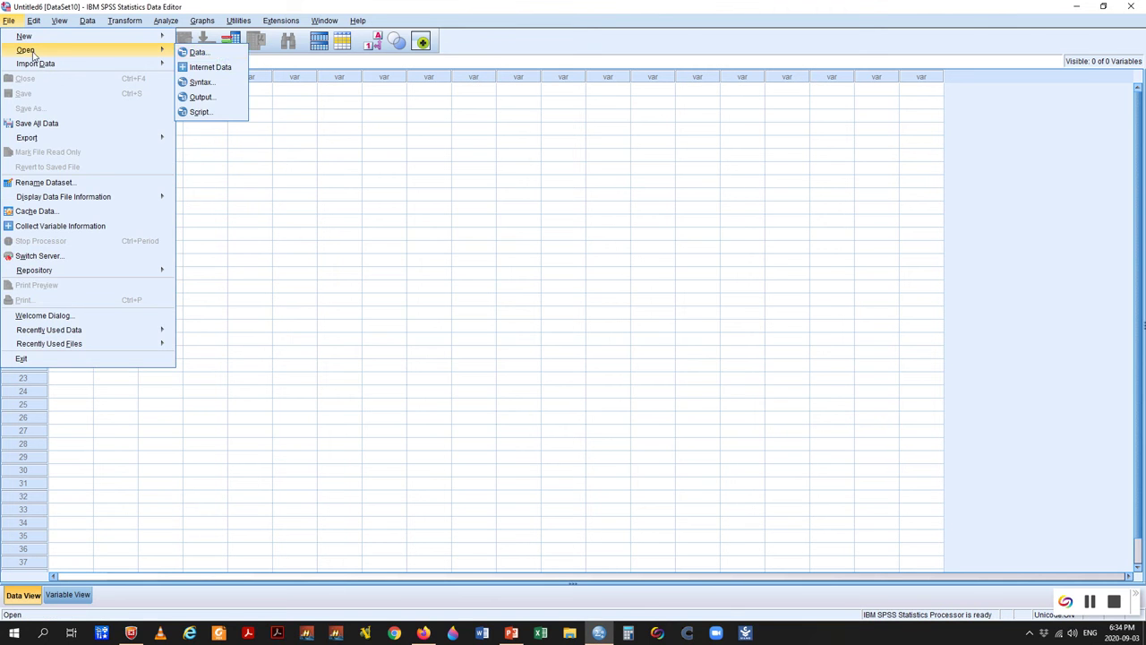
click(224, 52)
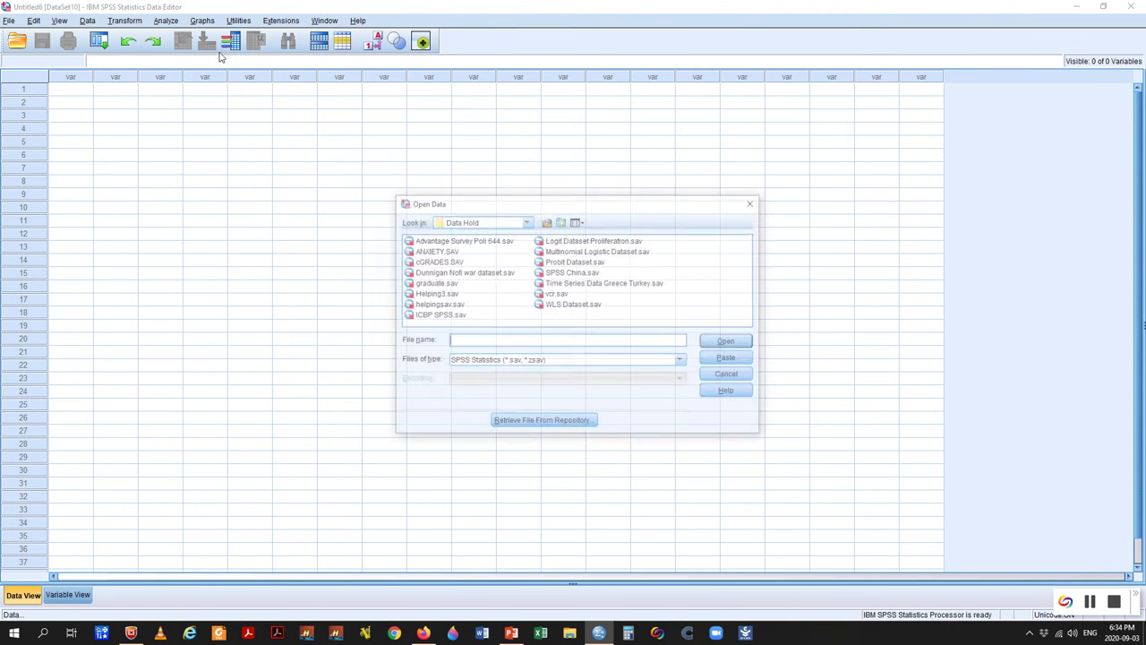
click(436, 294)
click(729, 342)
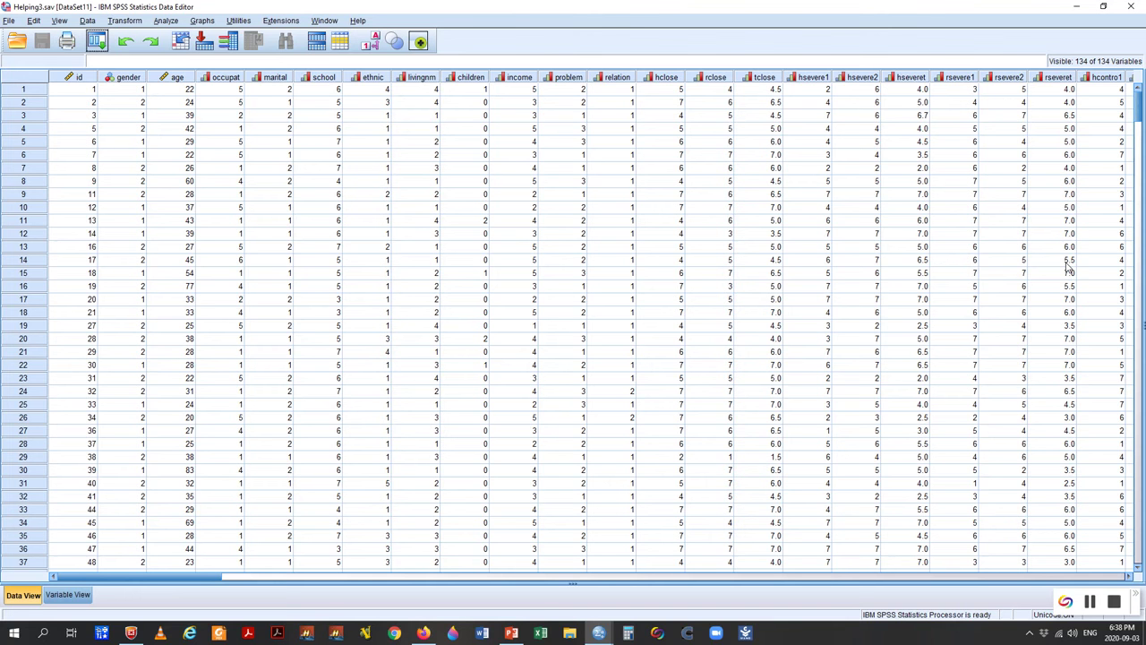
Start a Model Selection loglinear analysis and add gender as a factor with a range of 1 to 2
click(166, 21)
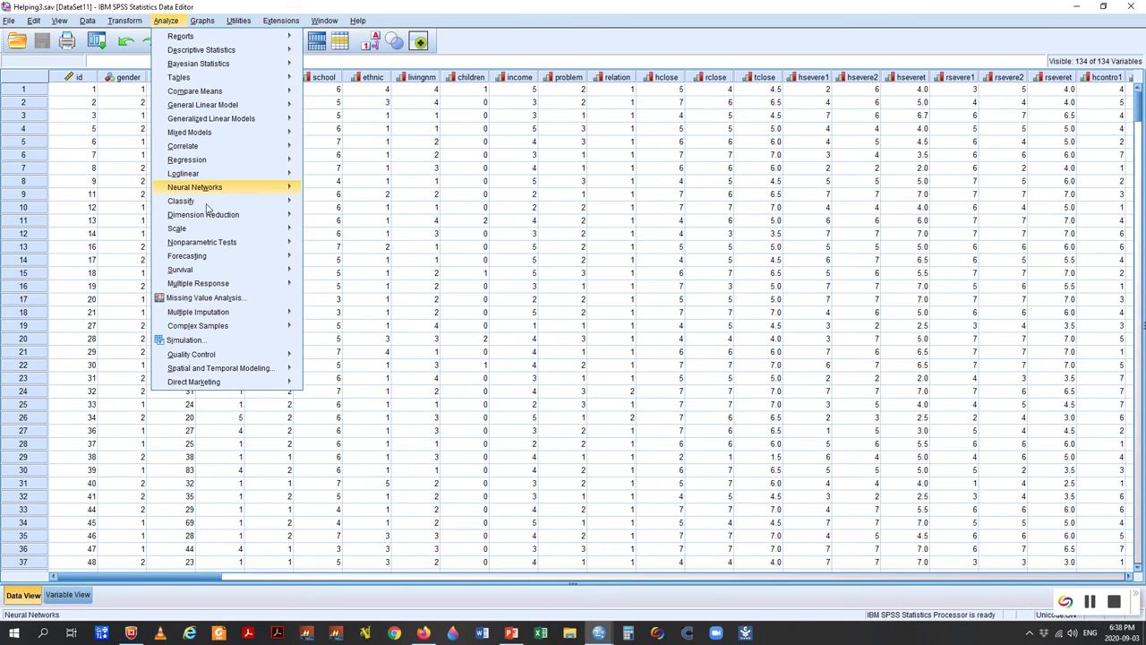
mouse_move(289, 182)
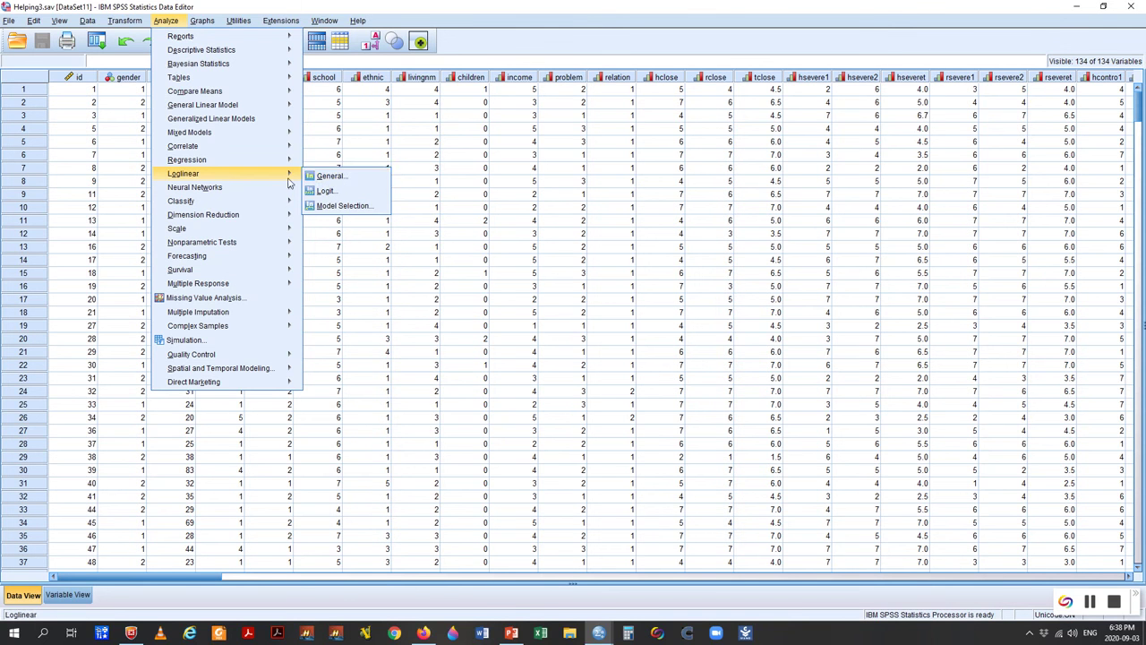
click(332, 208)
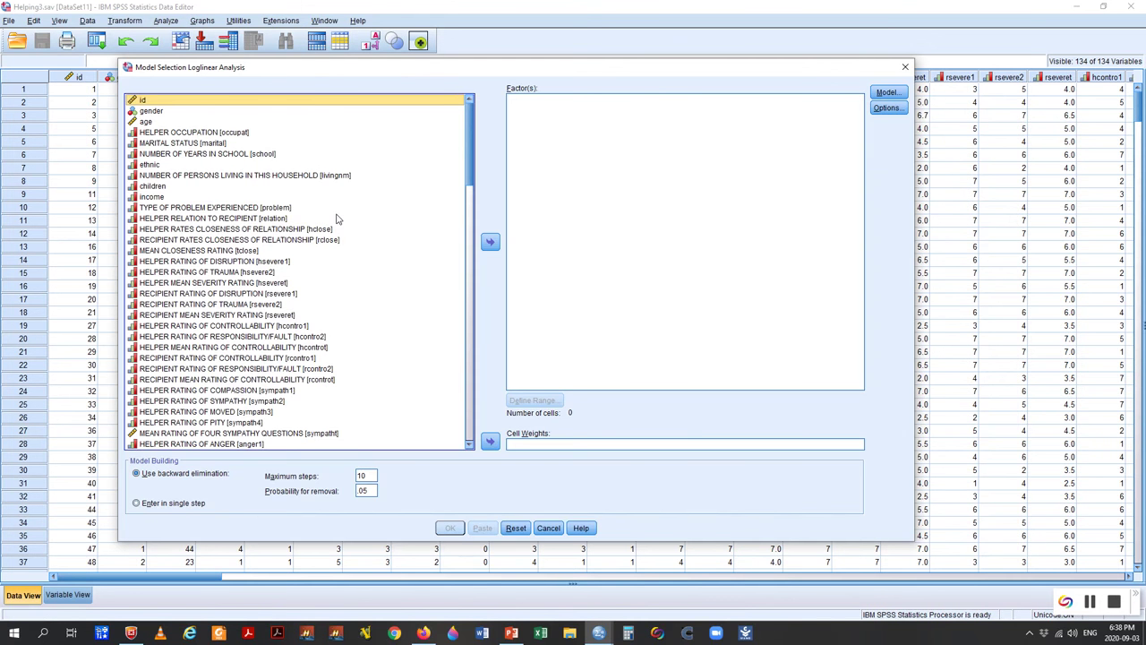
click(148, 110)
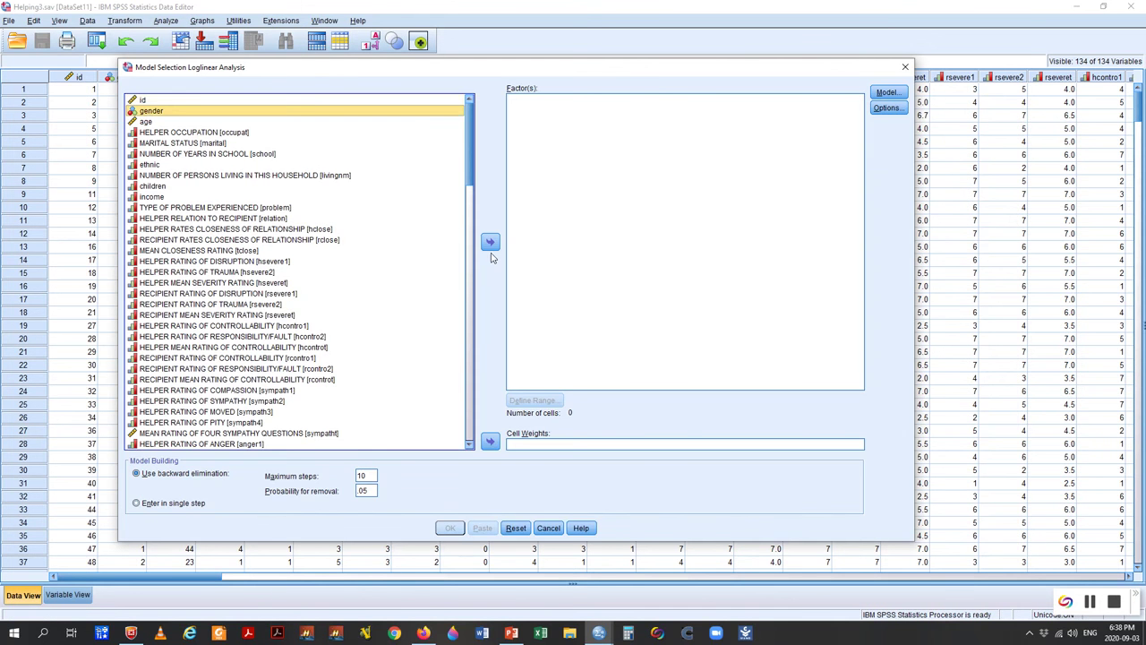
click(490, 240)
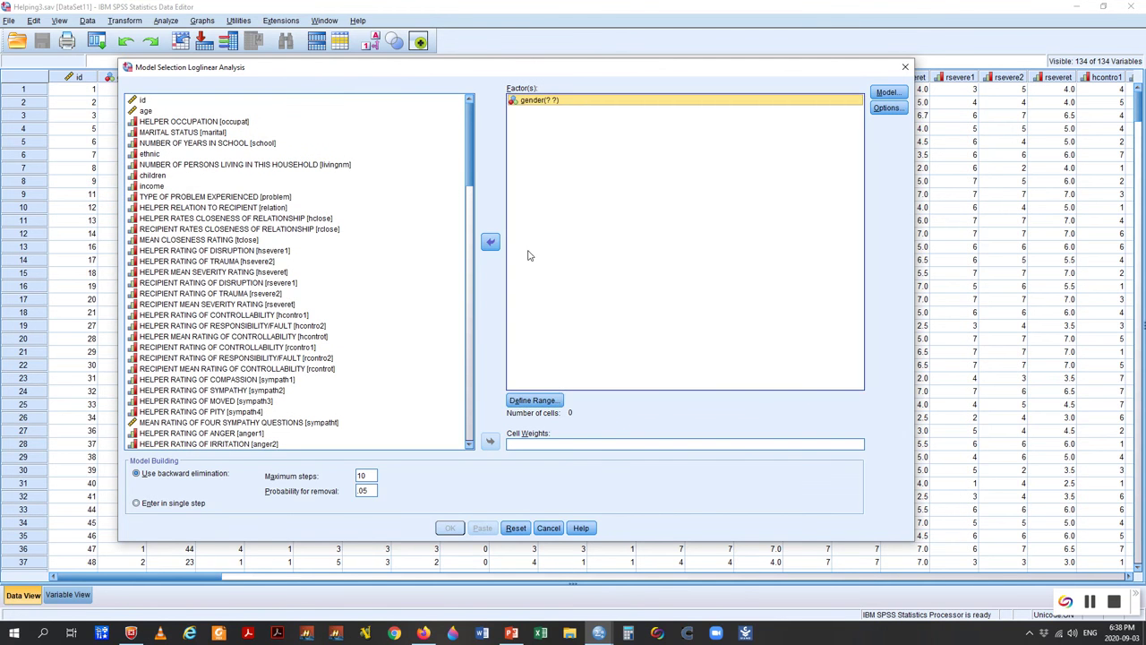
click(532, 402)
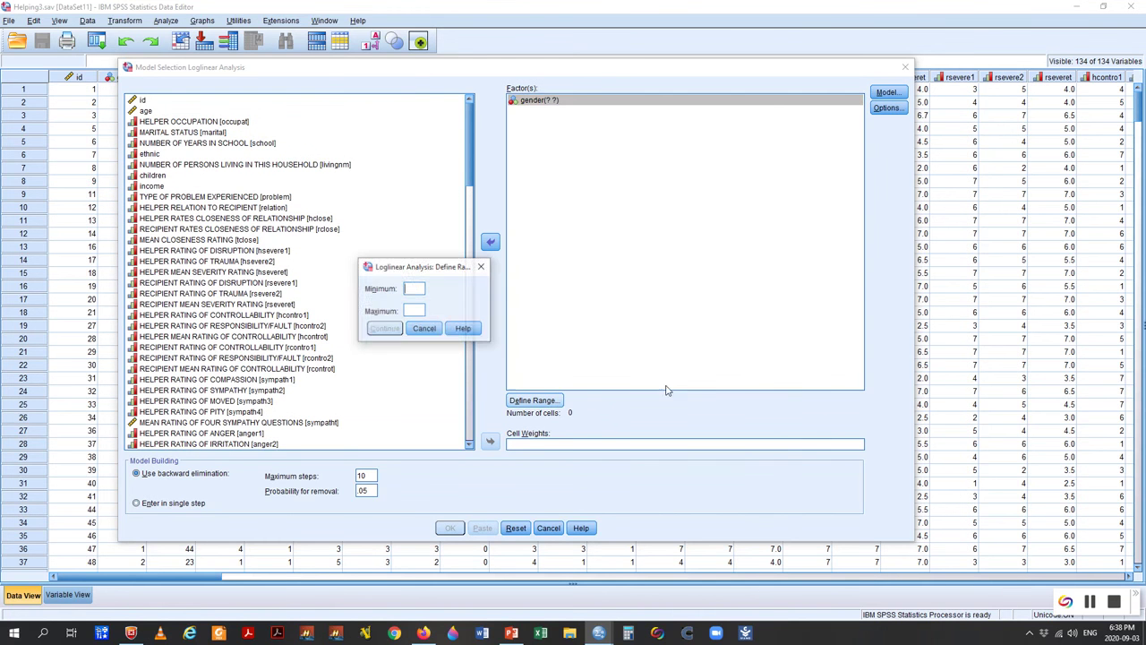
text(1)
click(418, 309)
text(2)
click(384, 329)
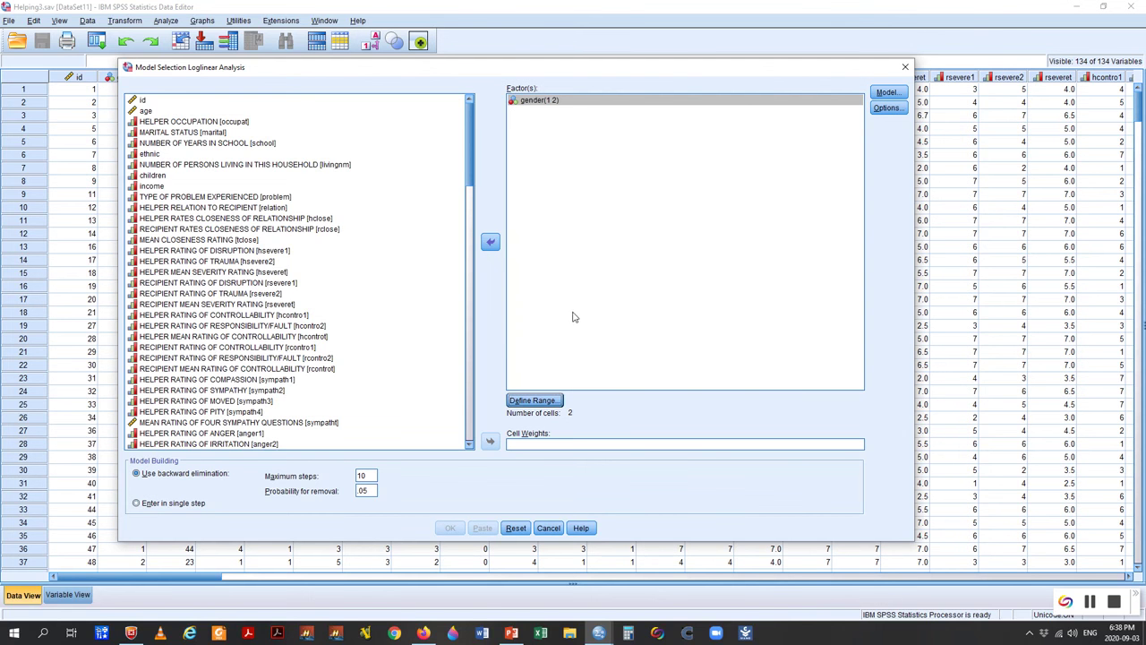
Add ethnic as a factor and define its range with minimum 1 and maximum 5
click(149, 154)
click(490, 241)
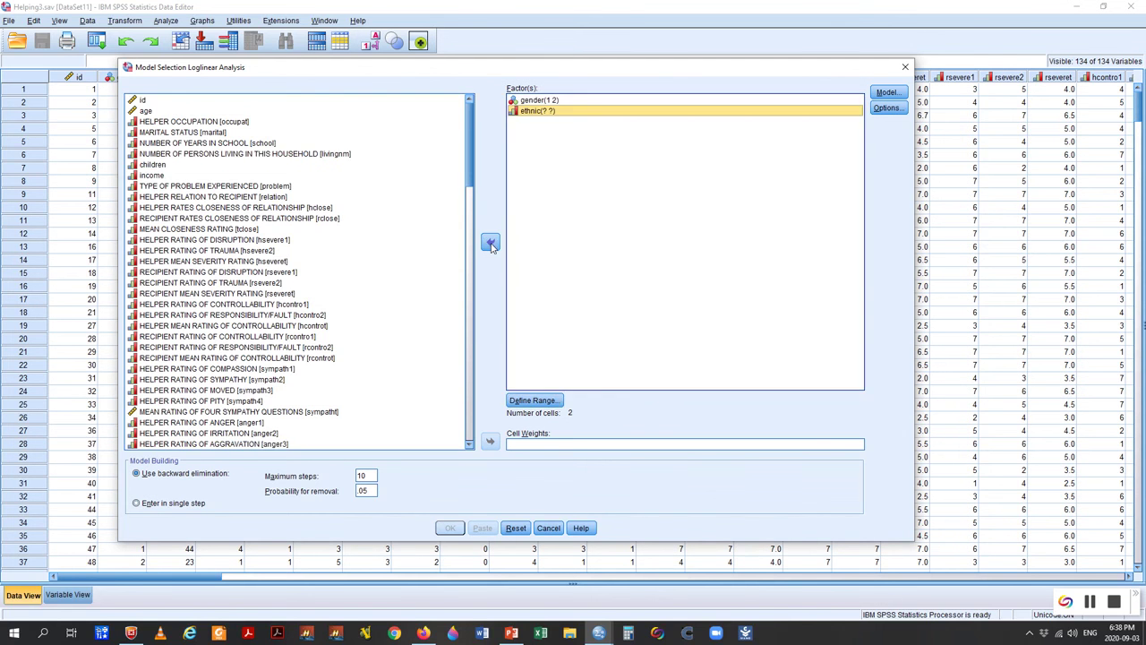
click(536, 401)
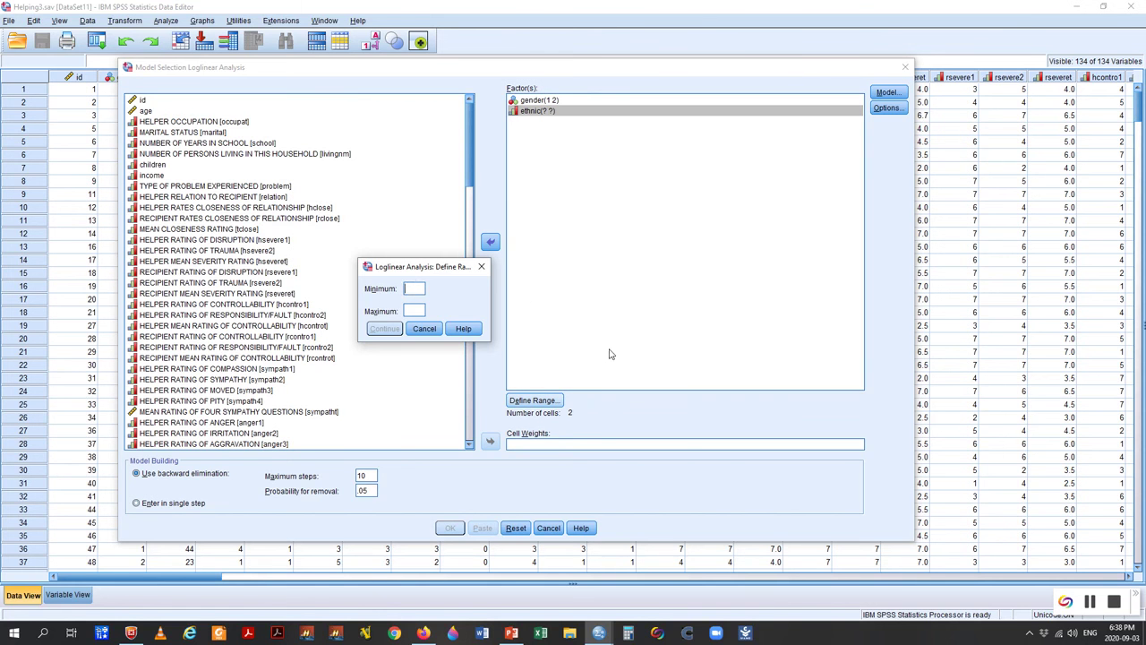
text(1)
click(416, 309)
text(5)
click(391, 329)
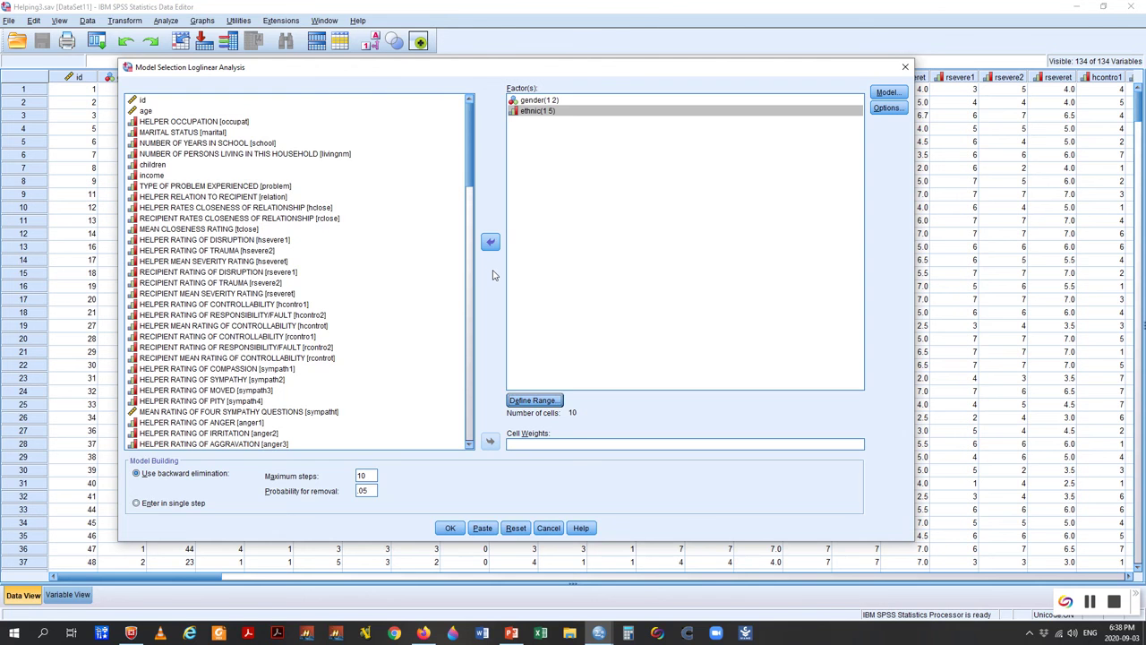
Add income as a factor and define its range with minimum 1 and maximum 4
click(154, 174)
click(489, 242)
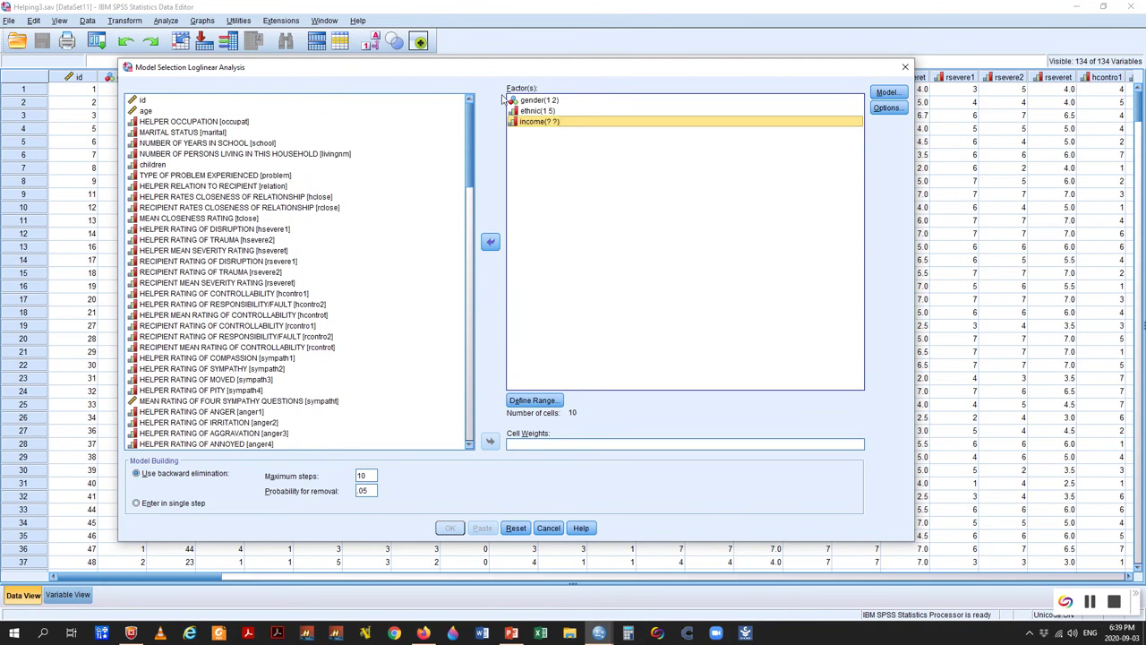
click(534, 401)
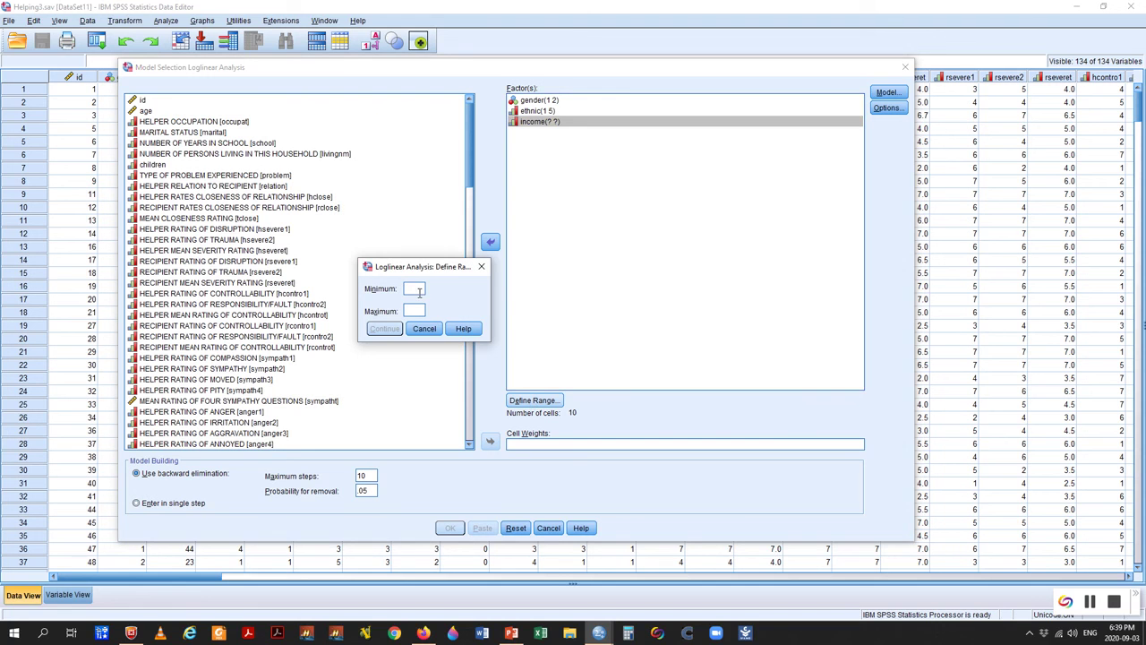
text(1)
click(416, 309)
text(4)
click(394, 328)
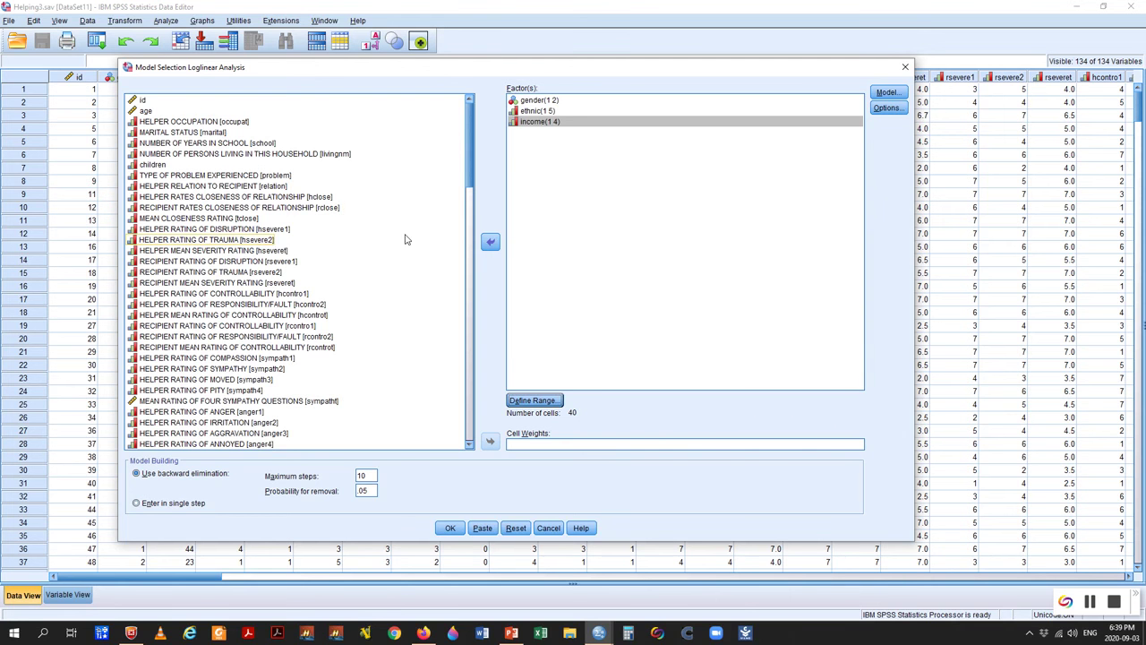
Add cathelp as a factor and define its range with minimum 1 and maximum 2
drag(469, 193, 465, 447)
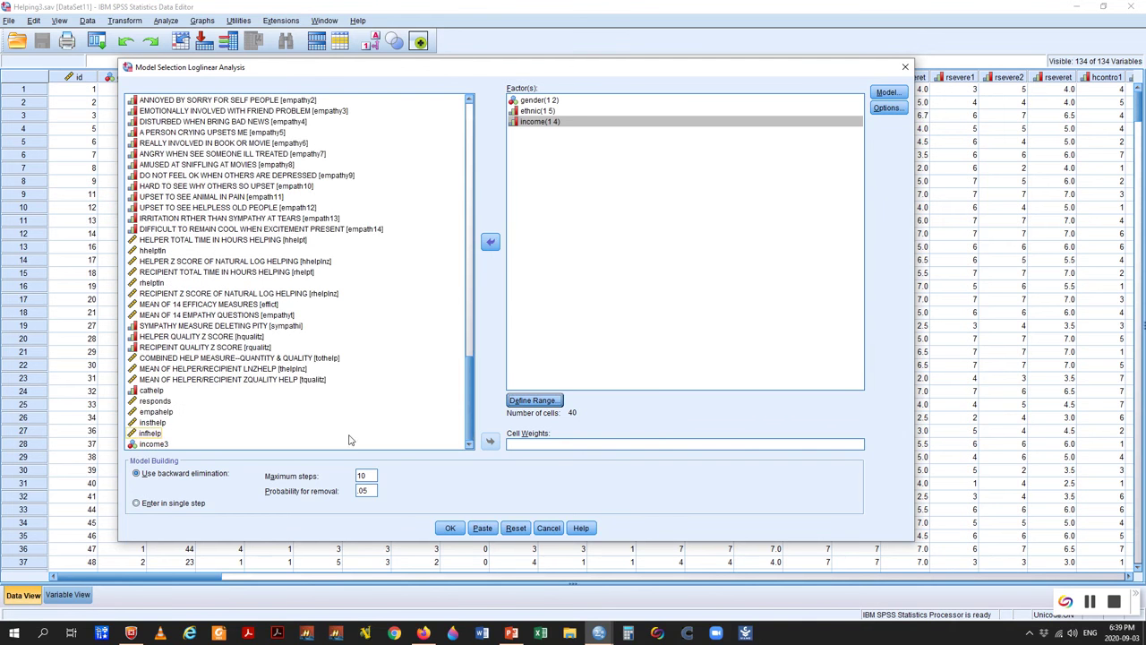
click(154, 391)
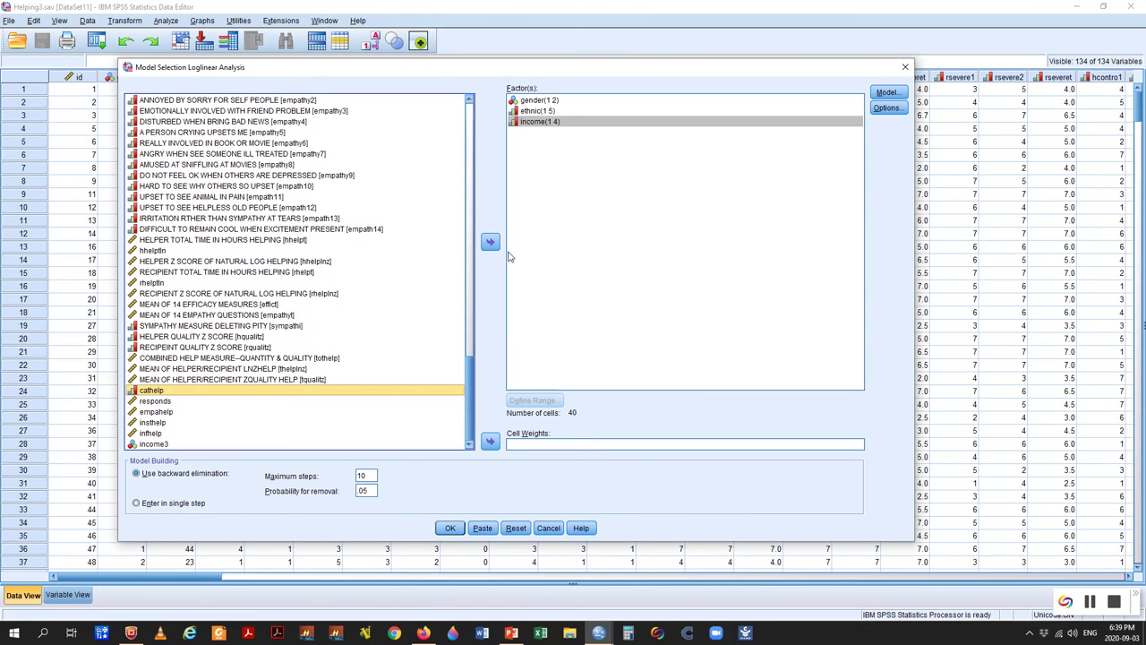
click(490, 241)
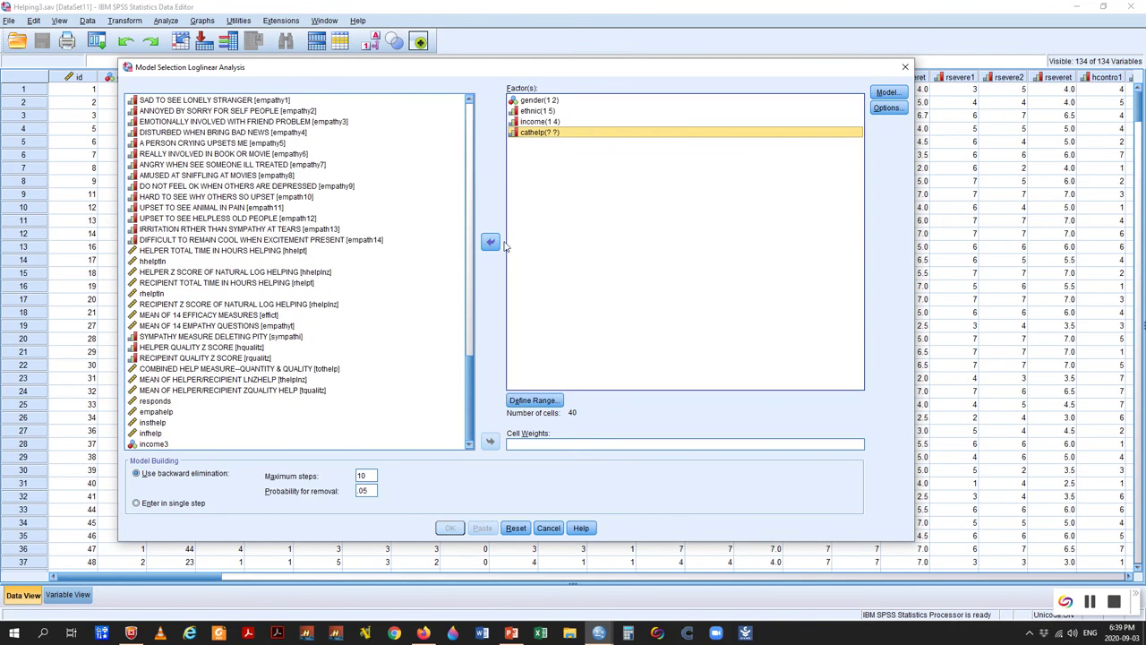
click(540, 403)
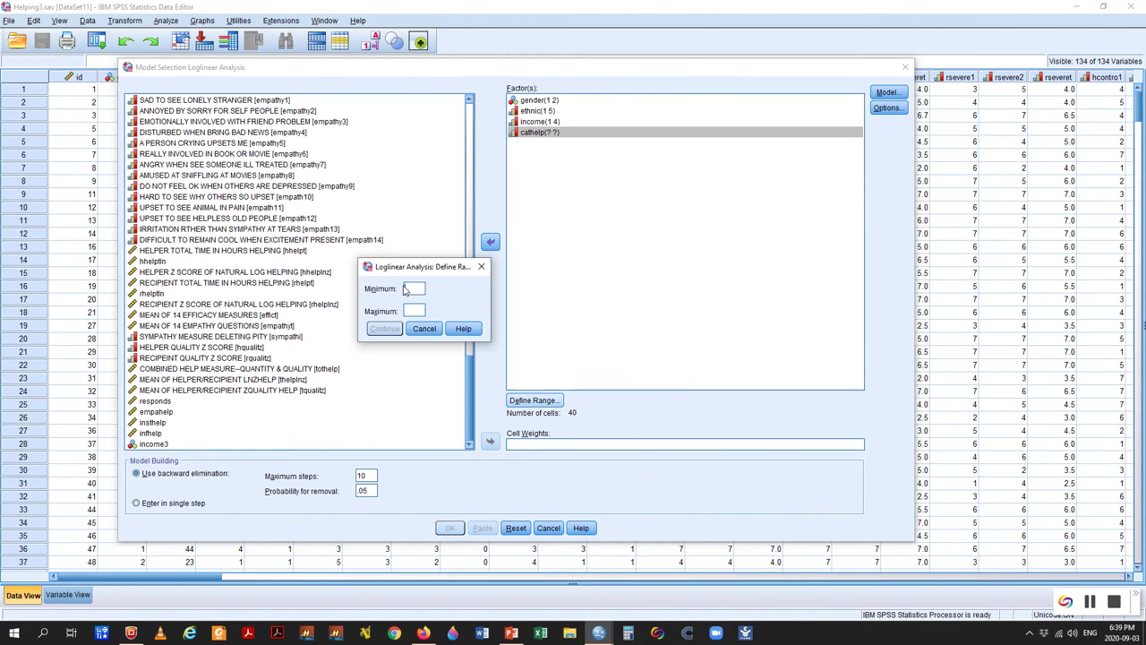
text(1)
click(414, 311)
text(2)
click(384, 328)
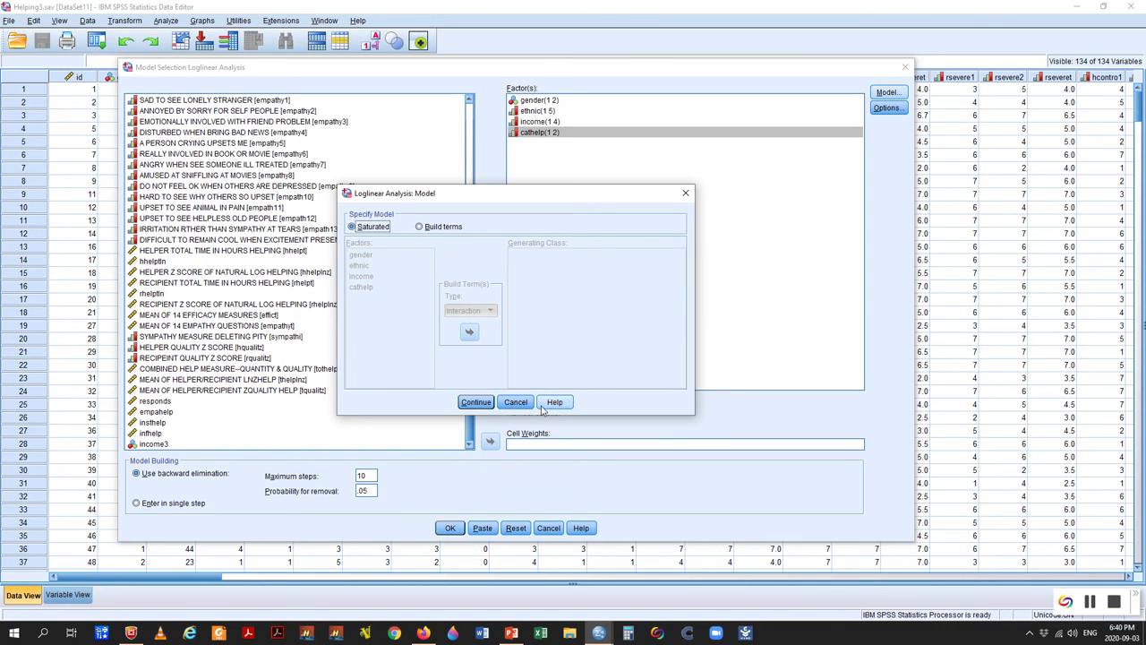
Run the saturated model with backward elimination, including parameter estimates and the association table in the output
click(475, 402)
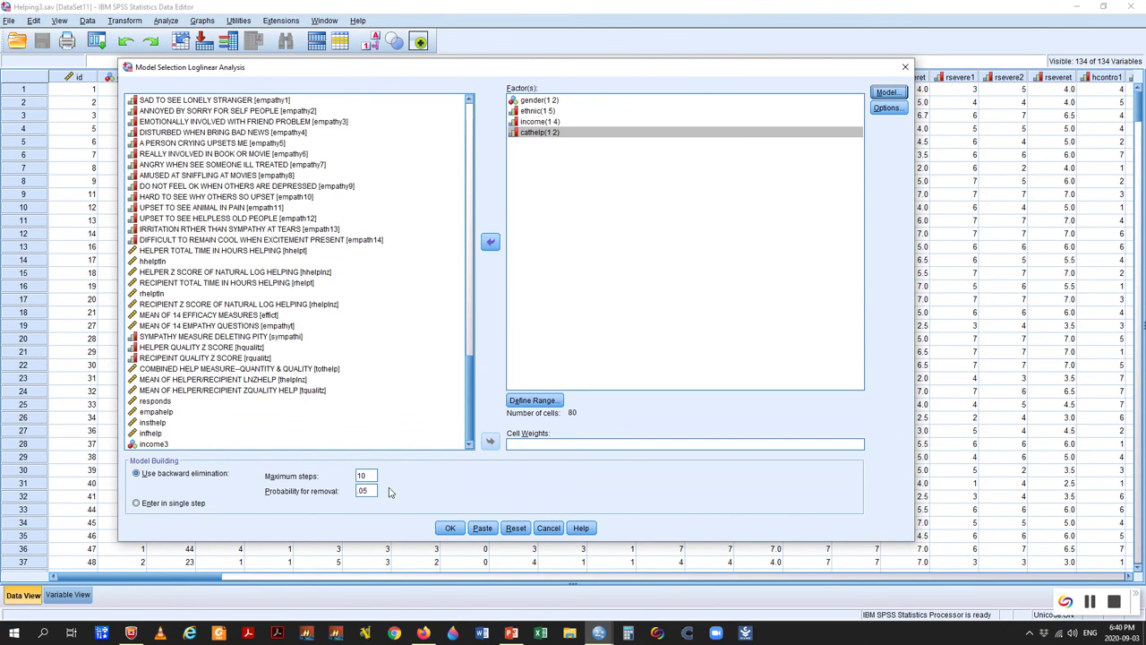
click(888, 110)
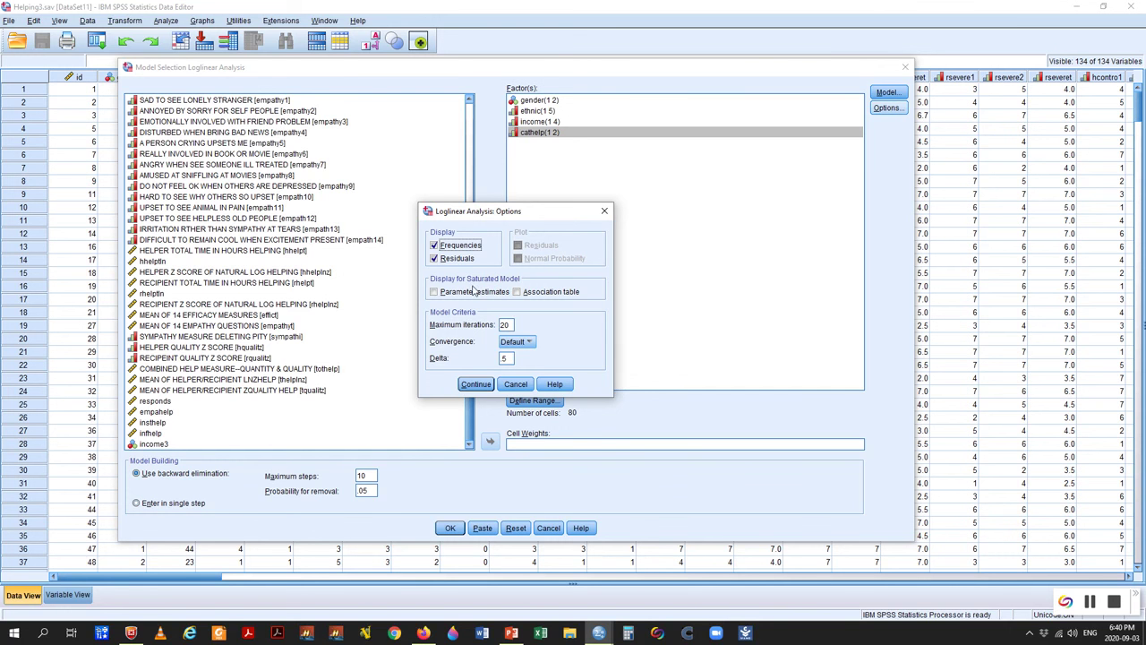
click(435, 295)
click(517, 292)
click(481, 386)
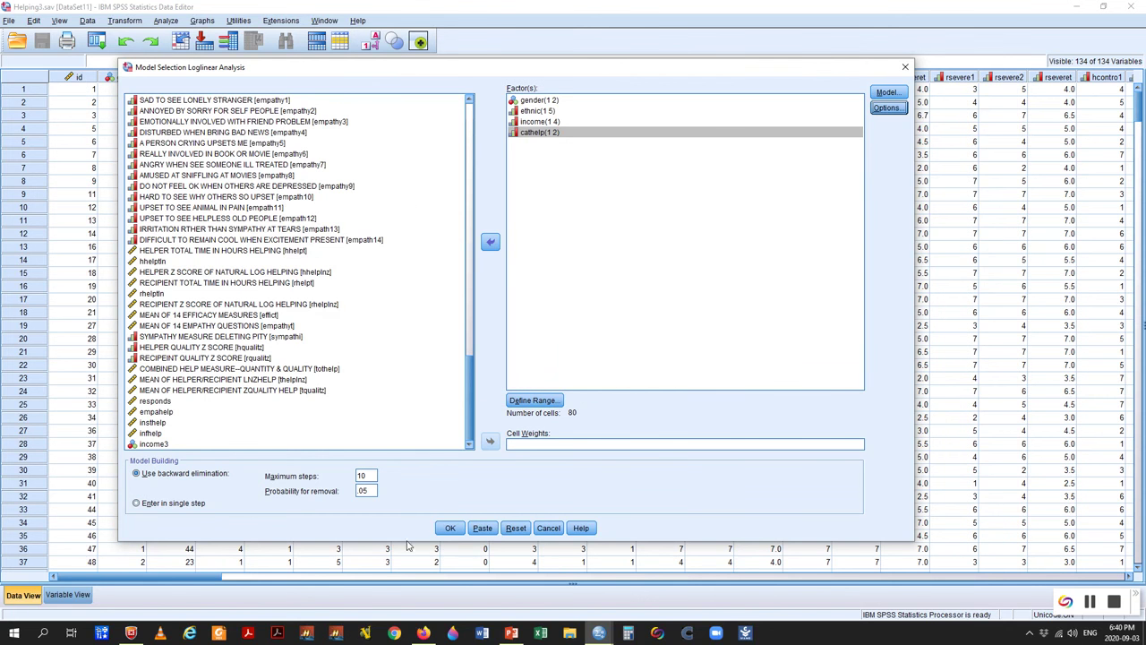
click(449, 529)
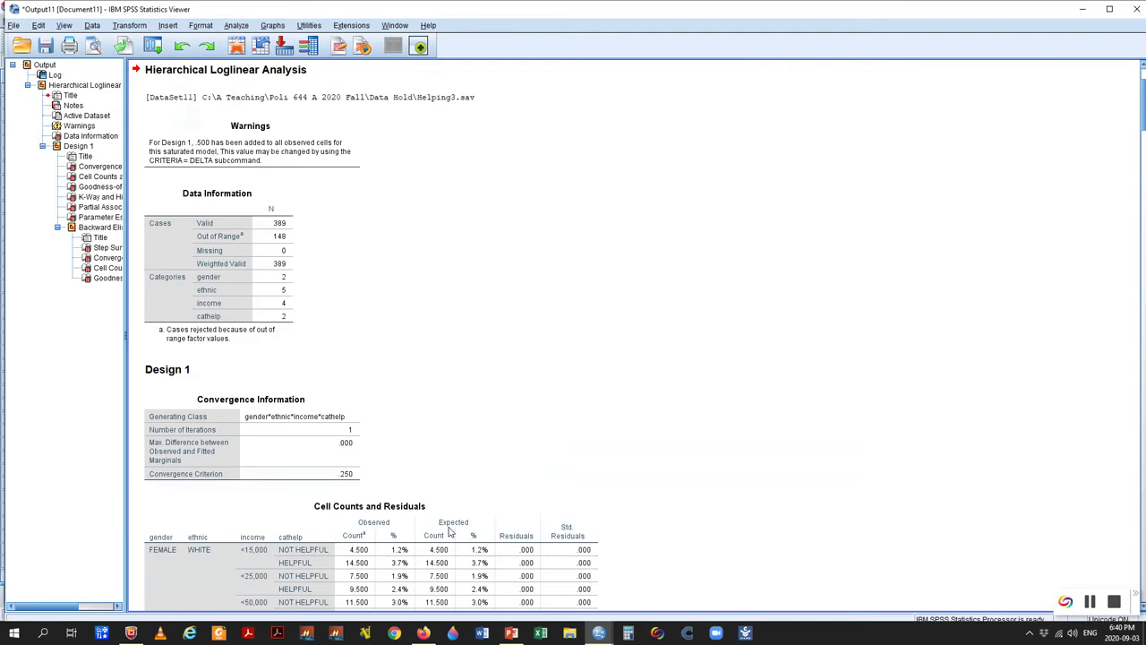
click(450, 531)
Examine the K-Way and Higher-Order Effects table in the output for the significance of each effect order
scroll(439, 278, down, 3)
scroll(440, 278, down, 20)
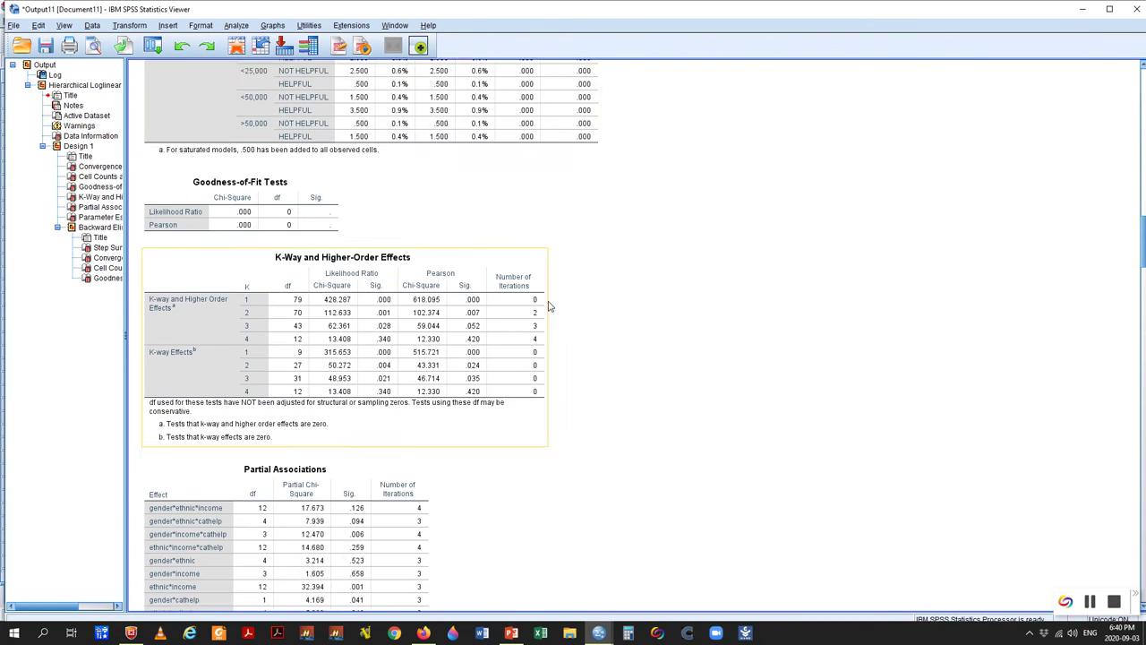
scroll(440, 276, down, 3)
scroll(567, 309, down, 1)
click(457, 227)
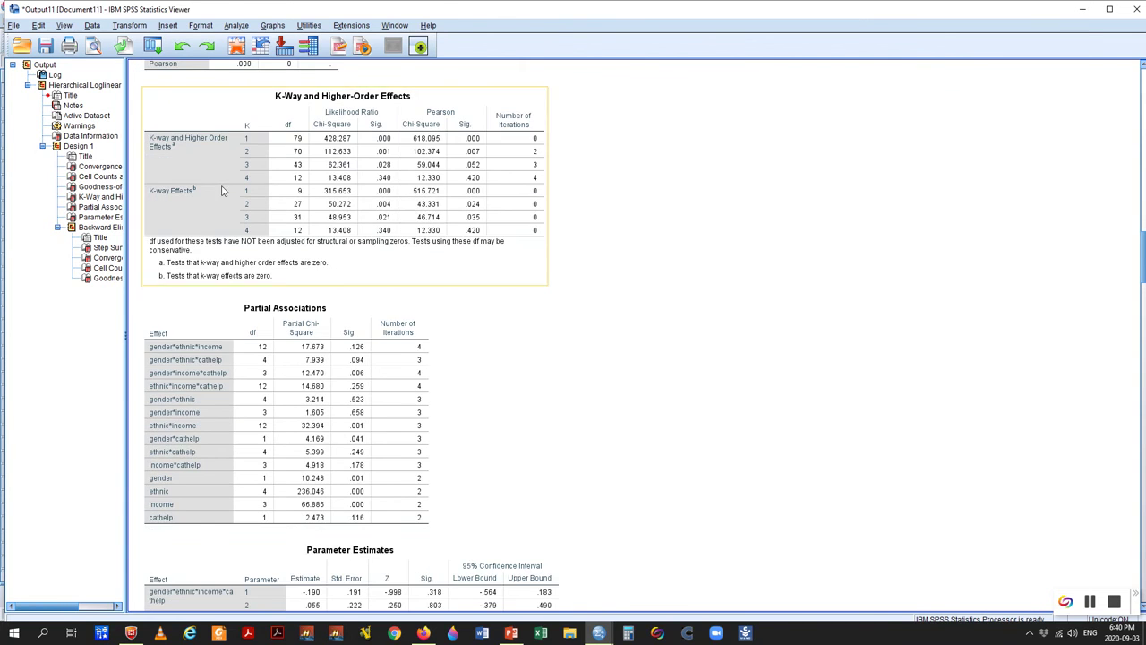
click(569, 161)
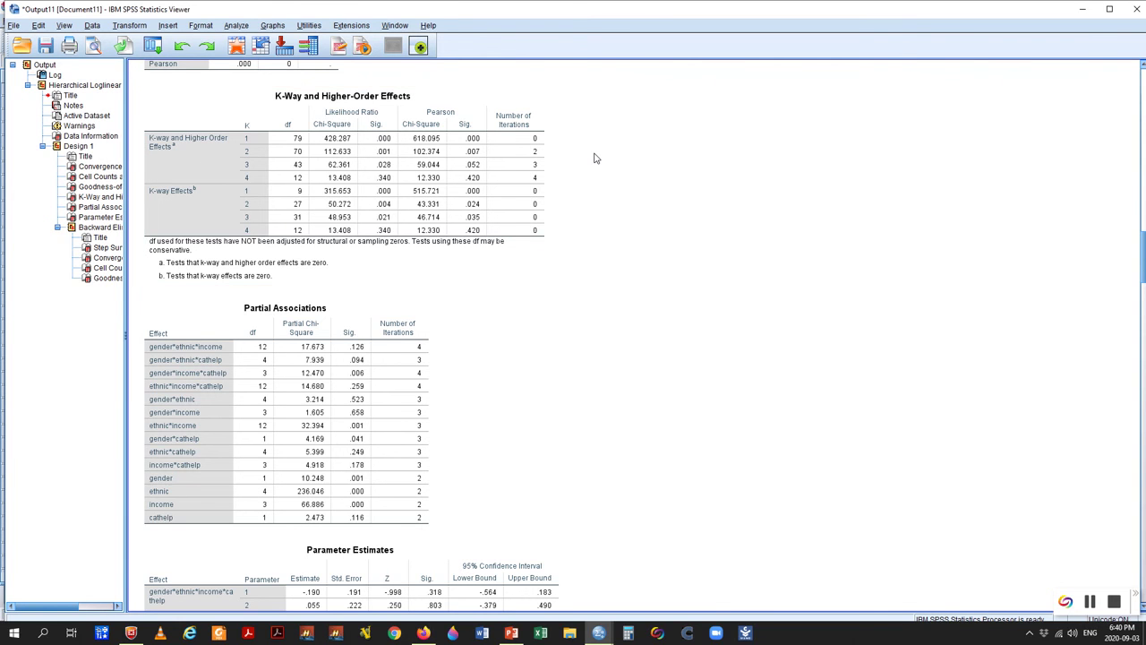
click(259, 125)
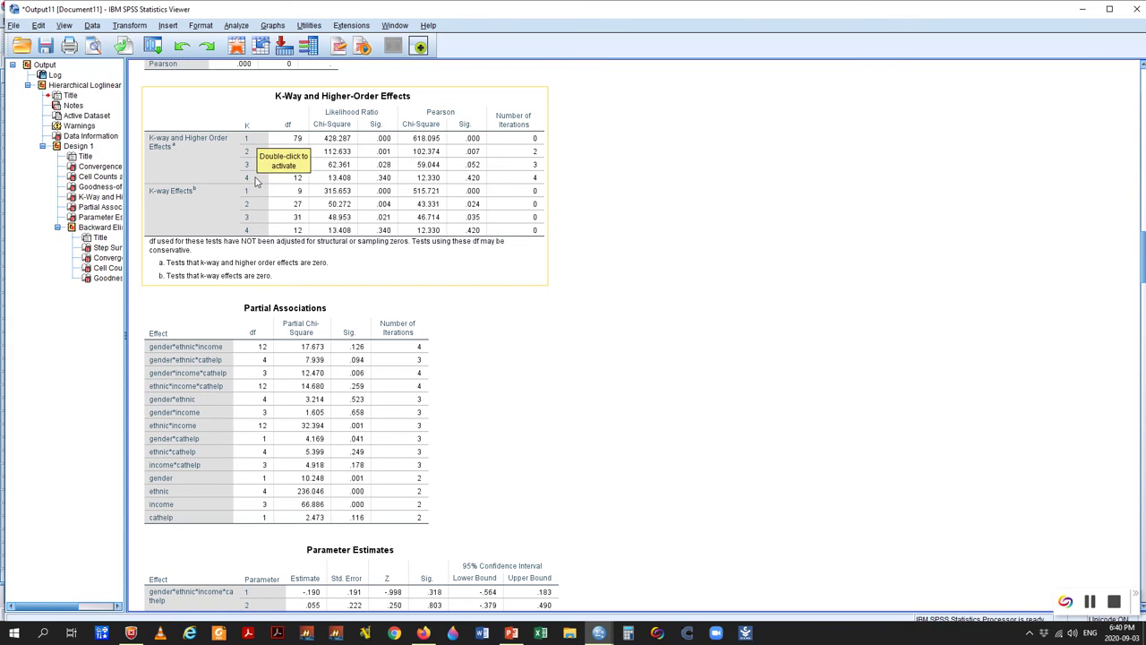
click(621, 167)
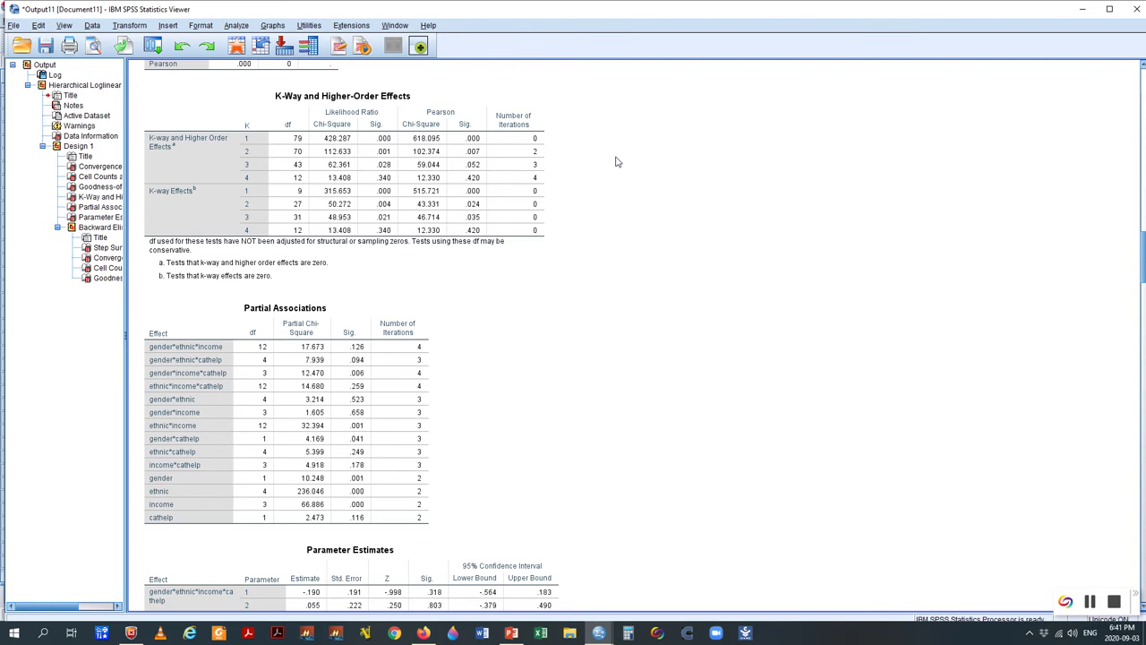
click(349, 132)
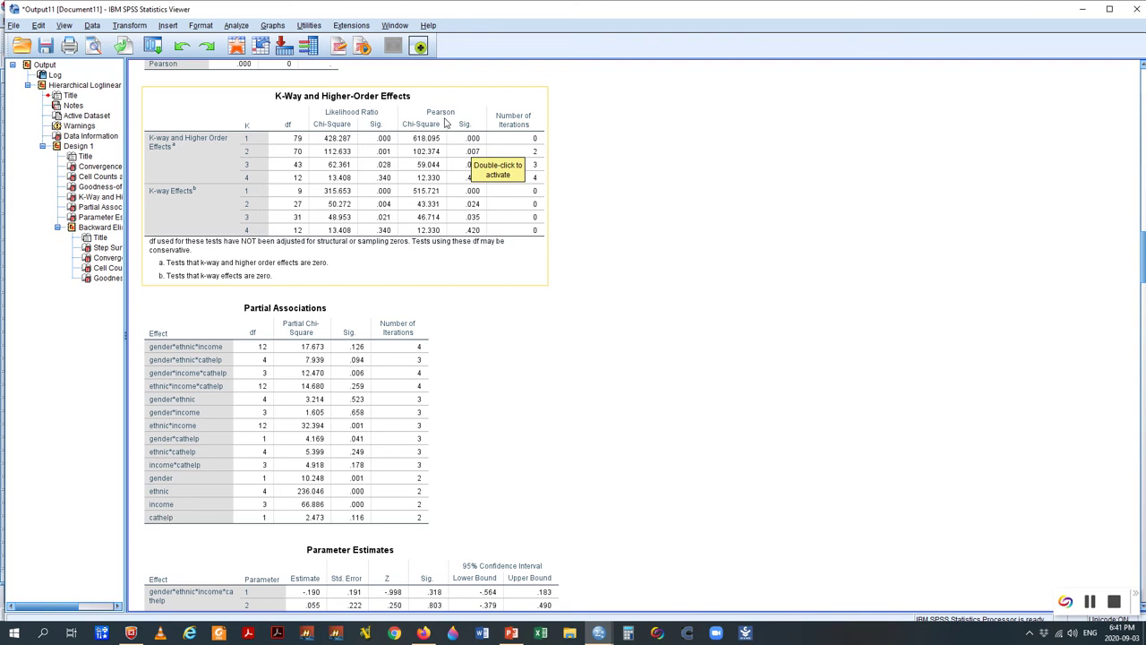
click(673, 129)
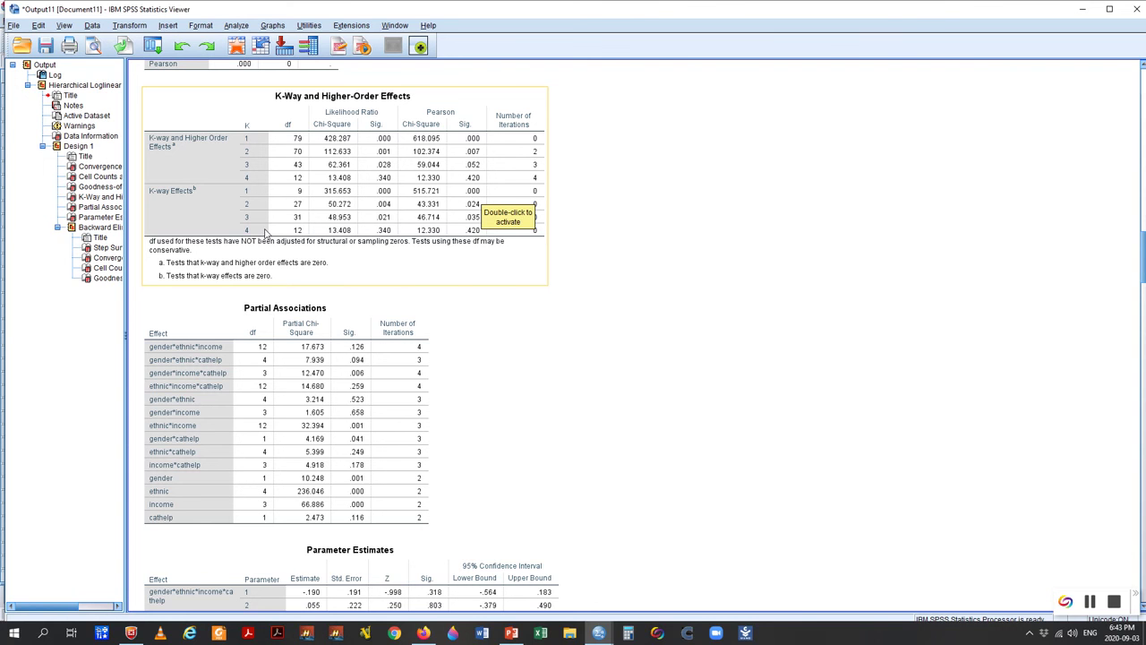
Review the significance values of the individual effects in the Partial Associations table
scroll(631, 306, down, 5)
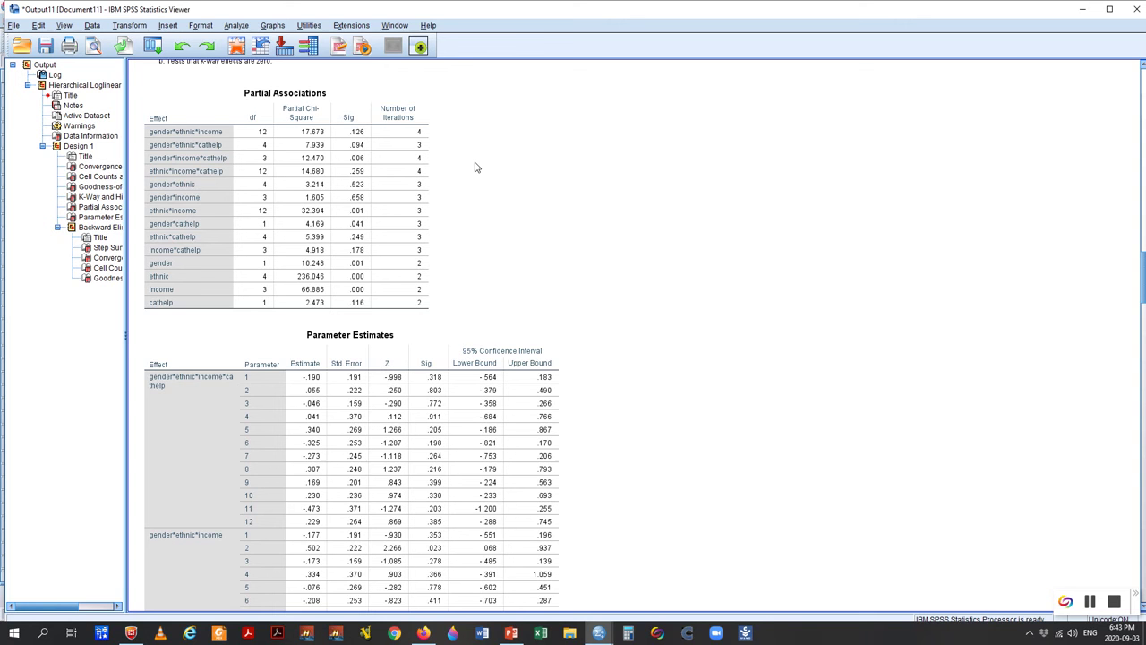
click(378, 136)
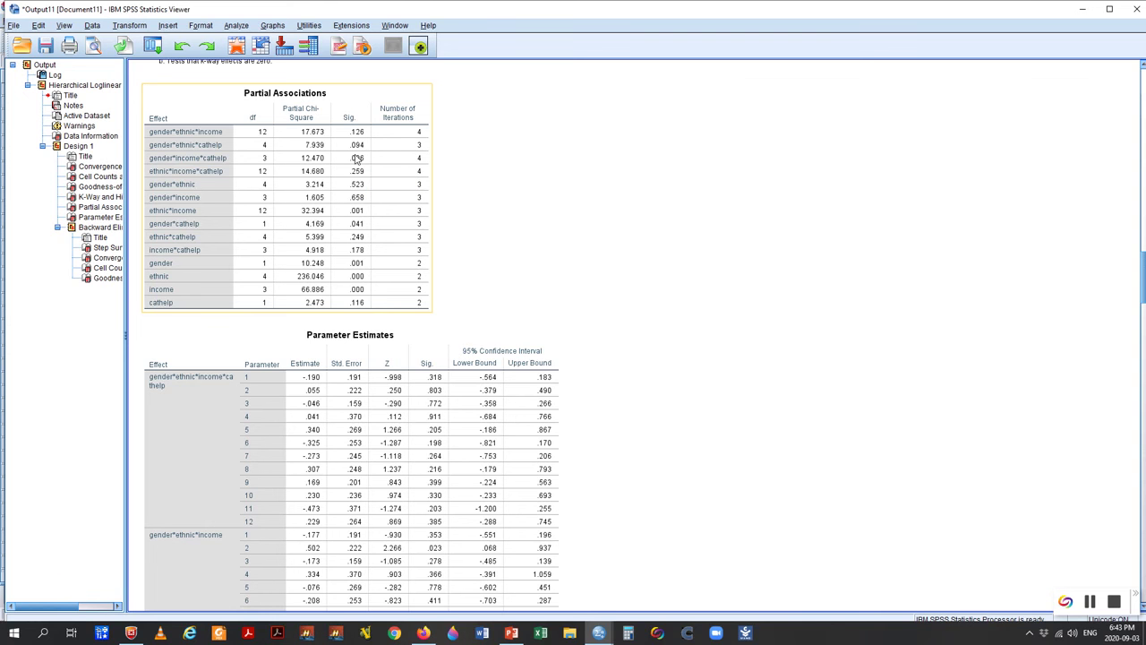
click(504, 189)
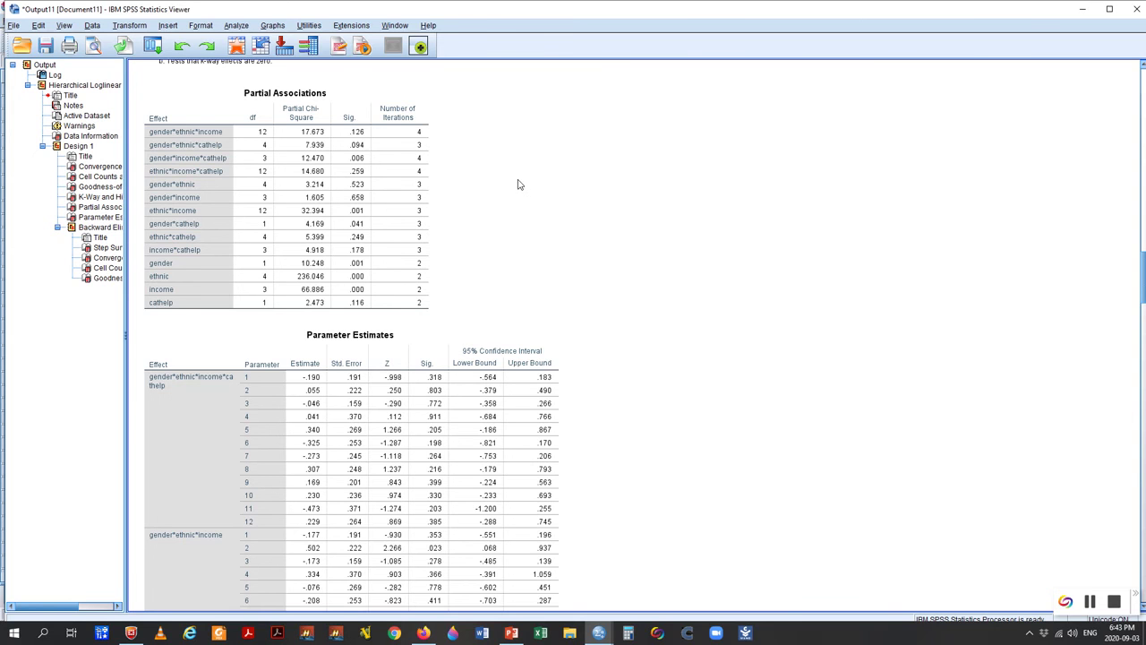
Review the Parameter Estimates table in the output, down to the ethnic*income and main effect estimates
scroll(562, 188, down, 3)
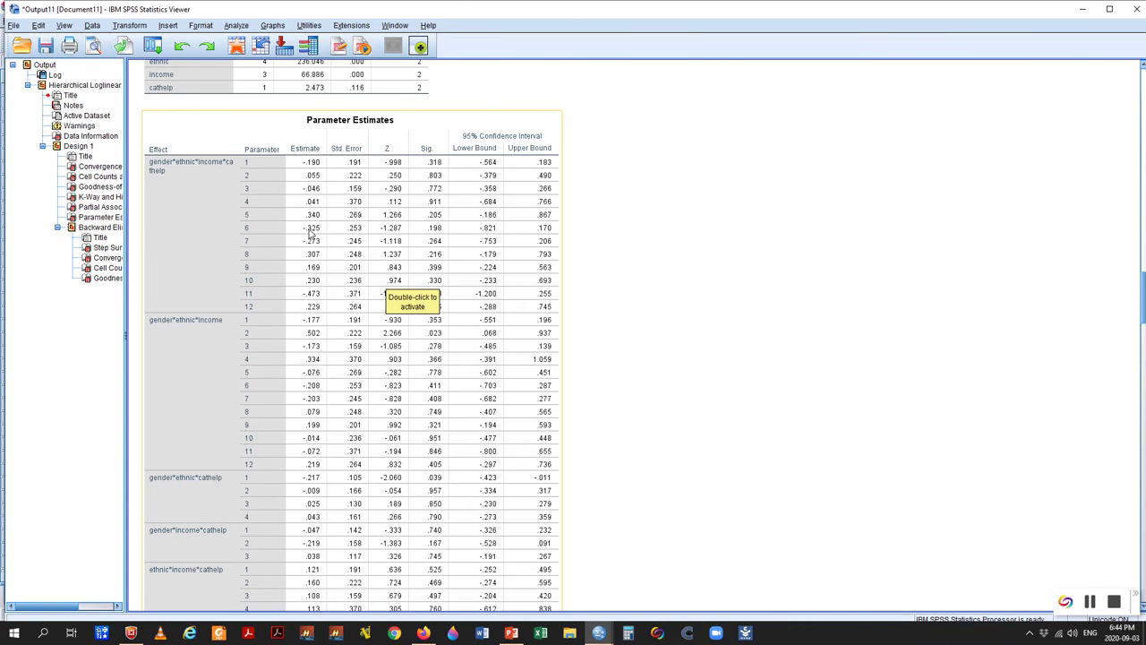
scroll(333, 349, down, 6)
scroll(331, 349, down, 10)
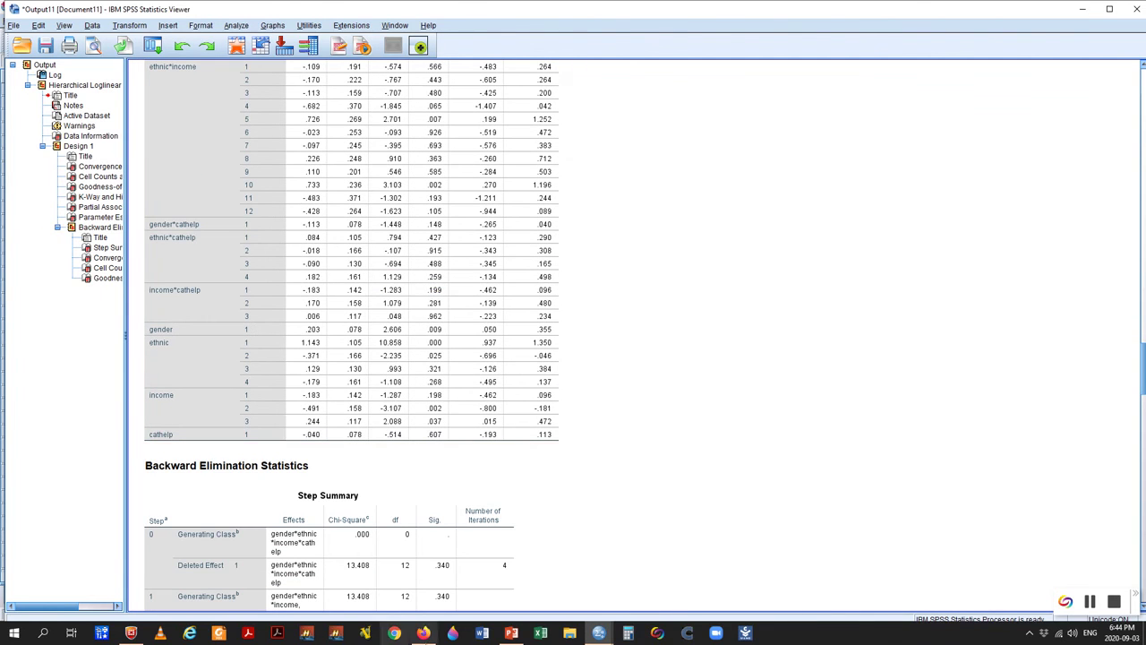
Switch to PowerPoint to study the ethnicity by income parameter table on the slide, and return to the SPSS output
click(511, 633)
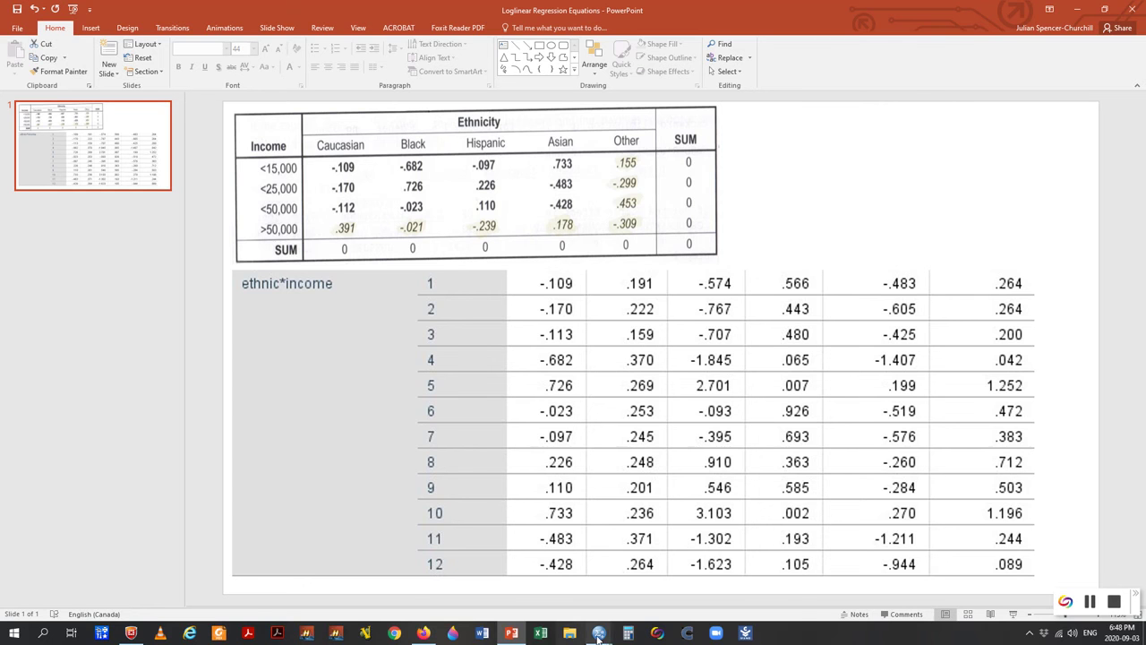
mouse_move(539, 629)
click(602, 586)
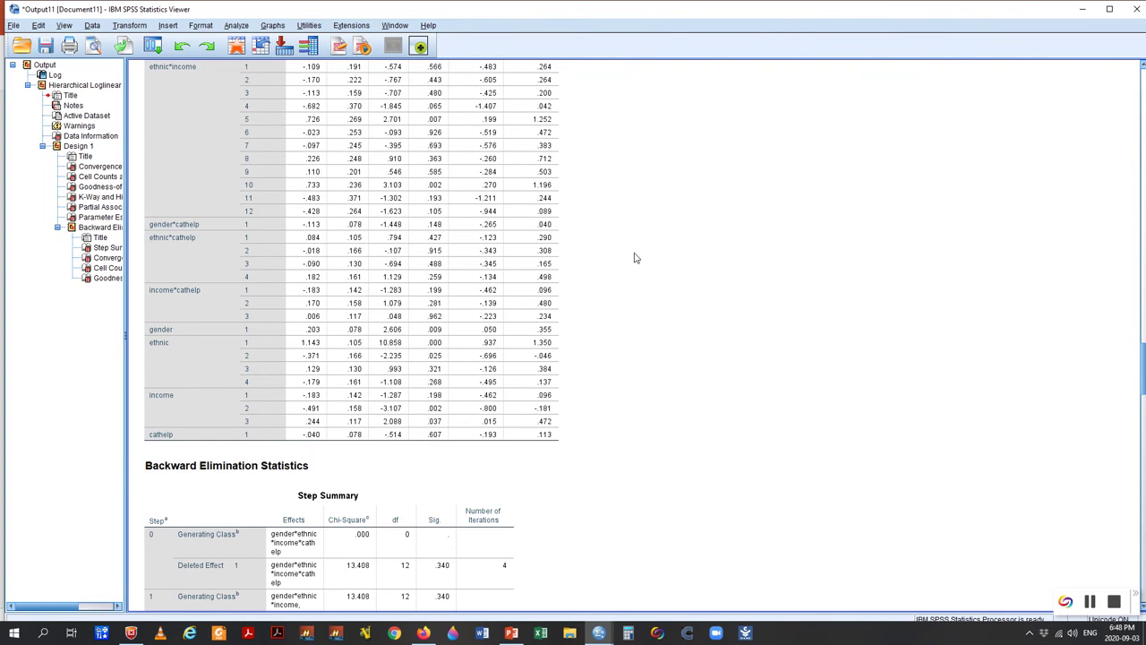
Examine the Backward Elimination Step Summary for the effects deleted at each step and the final generating class
scroll(629, 259, down, 7)
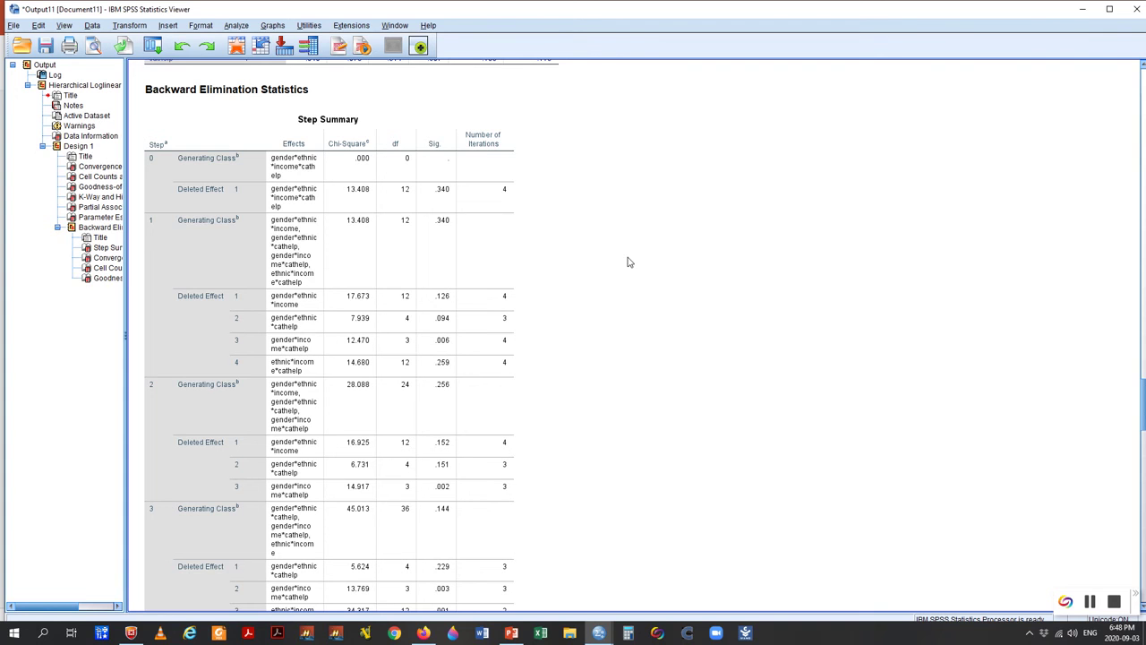
click(446, 168)
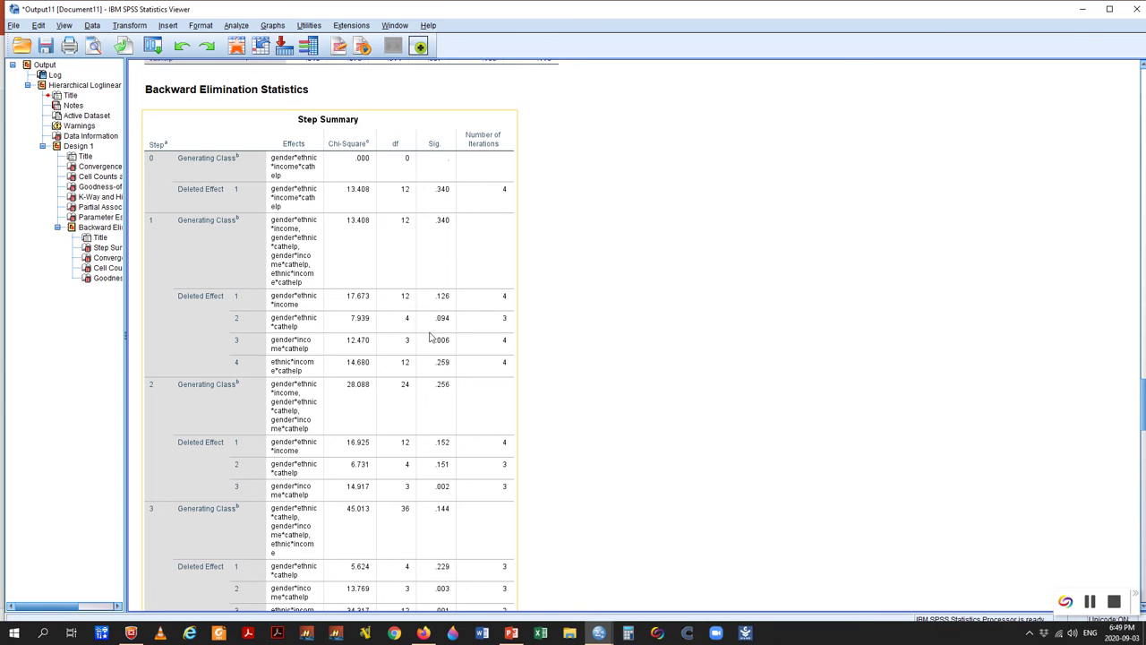
scroll(439, 394, down, 3)
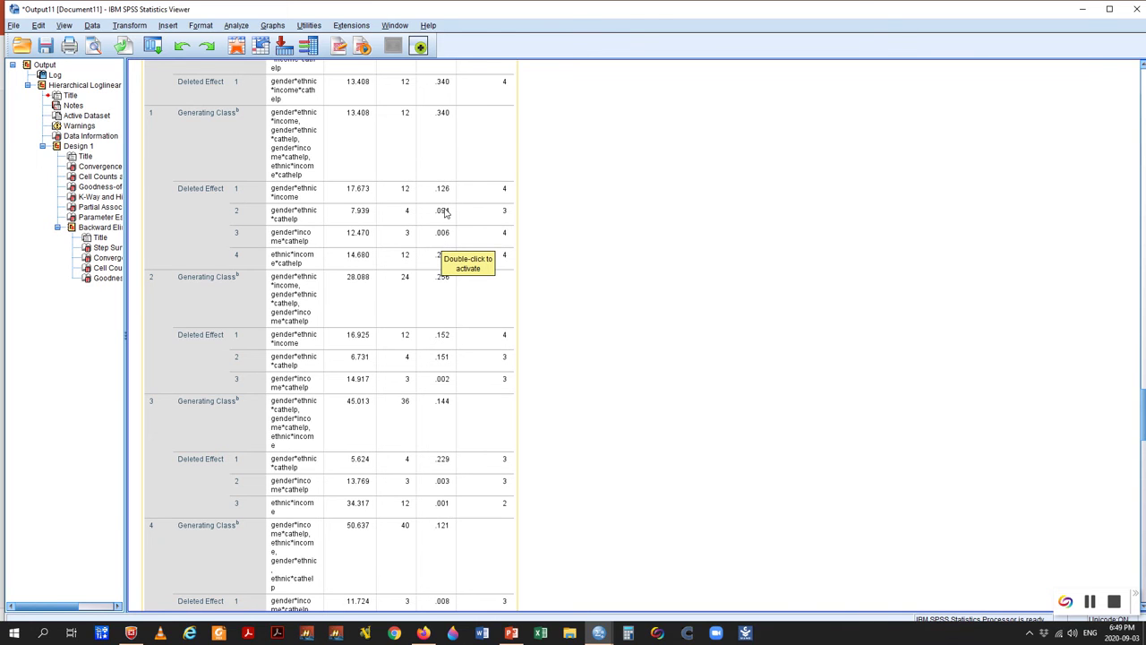
scroll(445, 205, up, 5)
scroll(433, 309, down, 5)
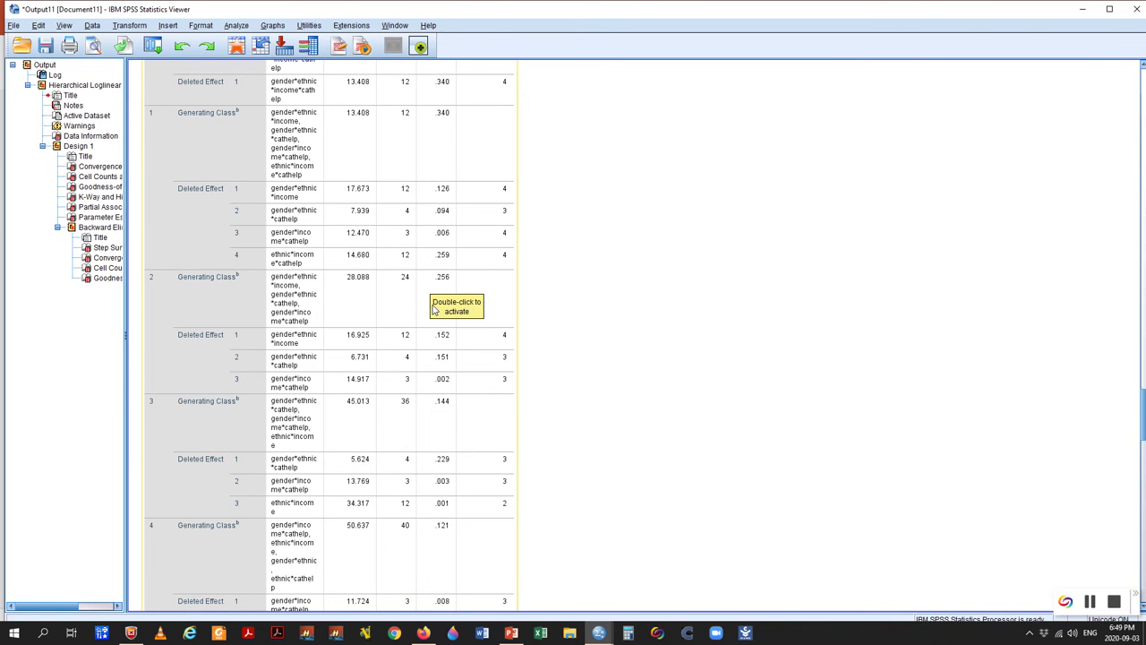
scroll(434, 309, down, 12)
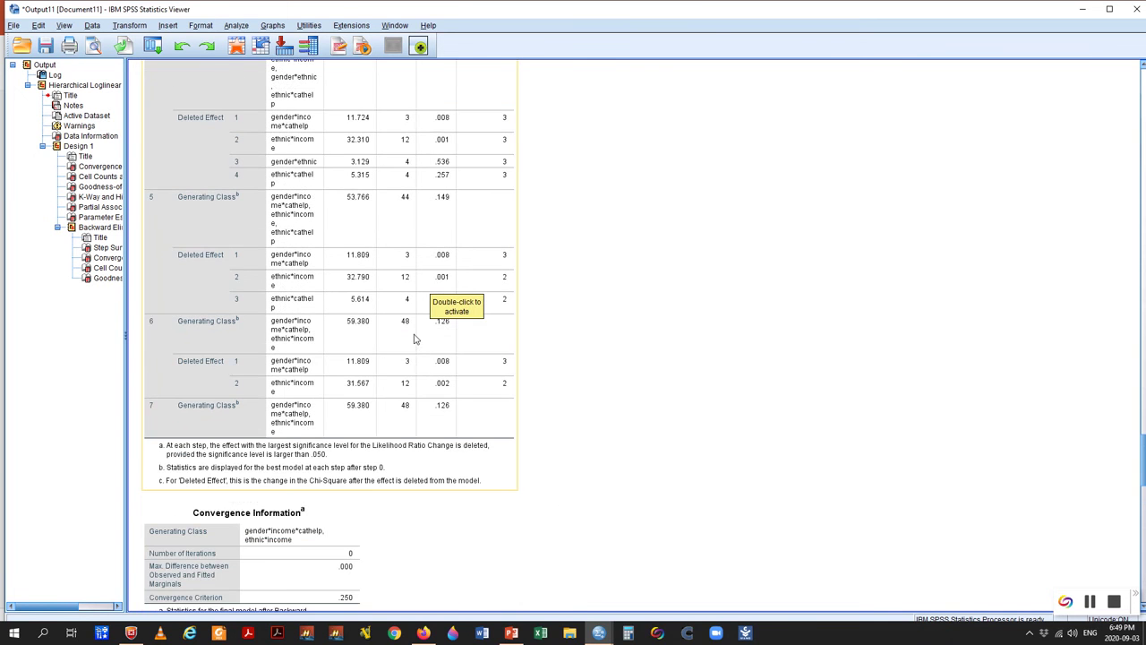
Review the final model's Cell Counts and Residuals table and its Goodness-of-Fit Tests
scroll(414, 338, down, 5)
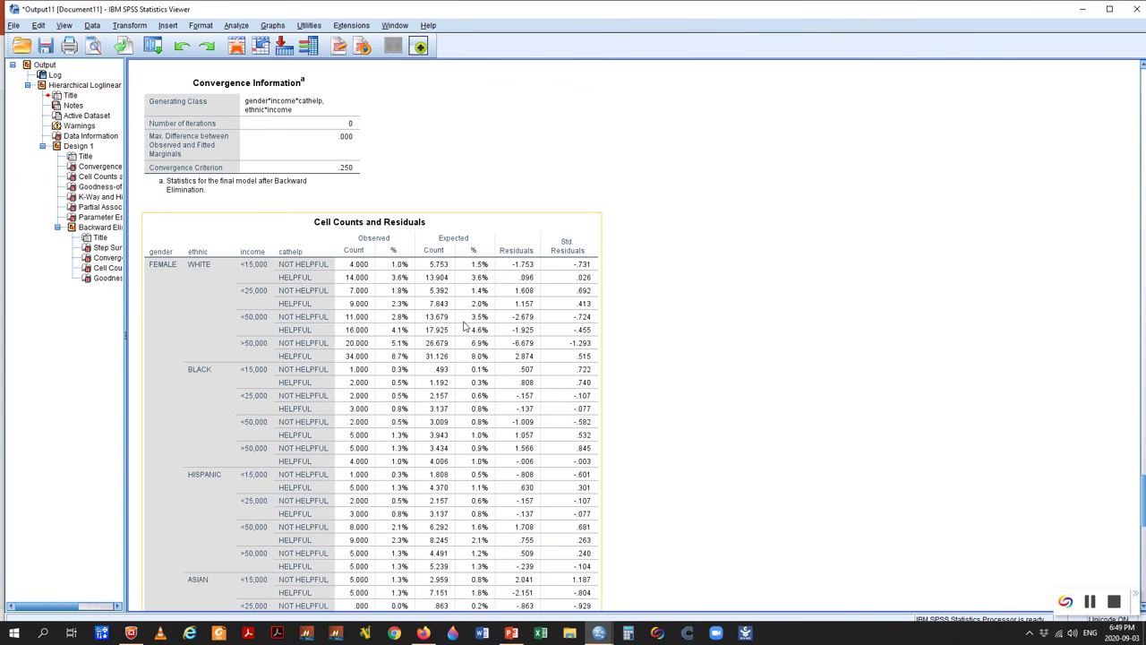
scroll(465, 324, down, 9)
drag(1143, 536, 1144, 562)
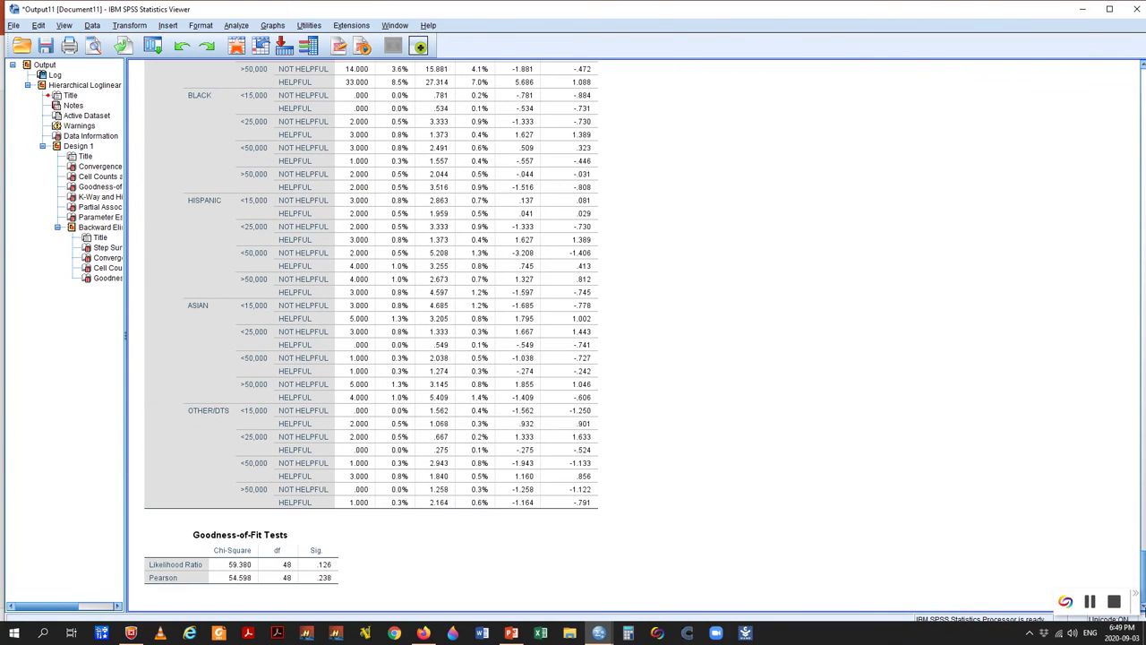
scroll(863, 404, up, 15)
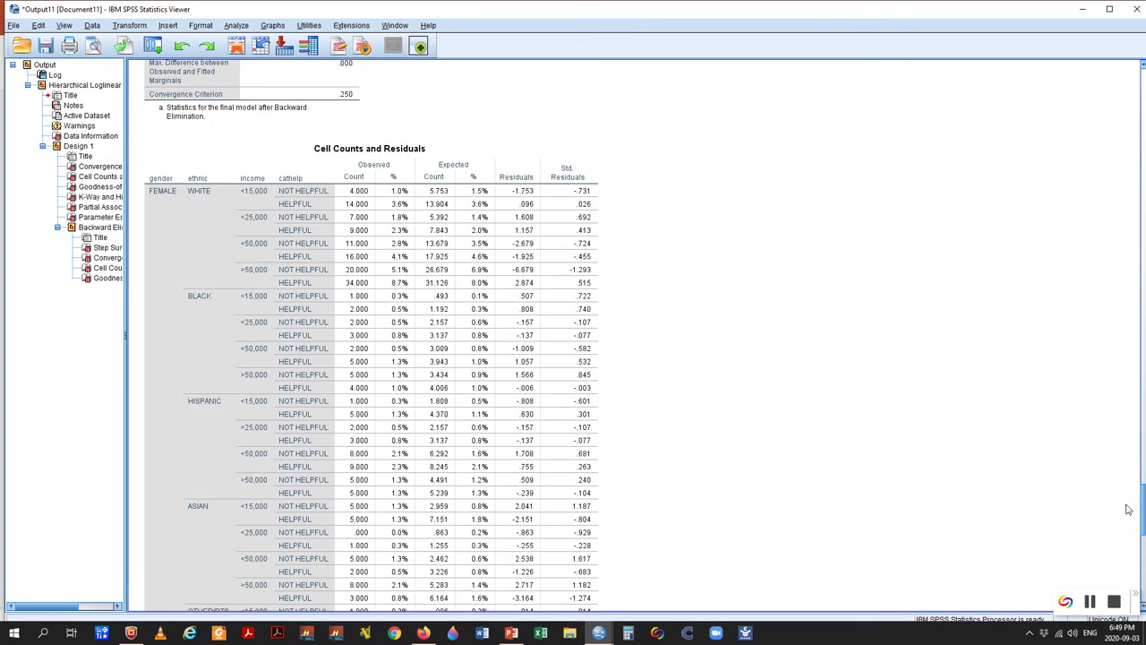
scroll(862, 403, down, 3)
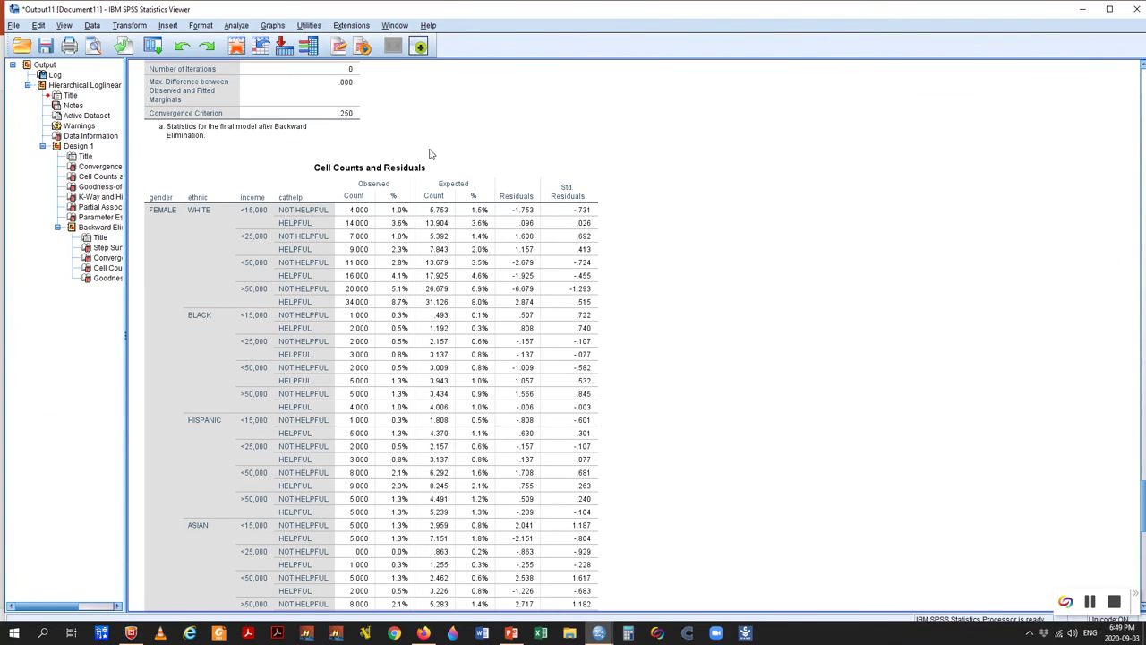
click(440, 179)
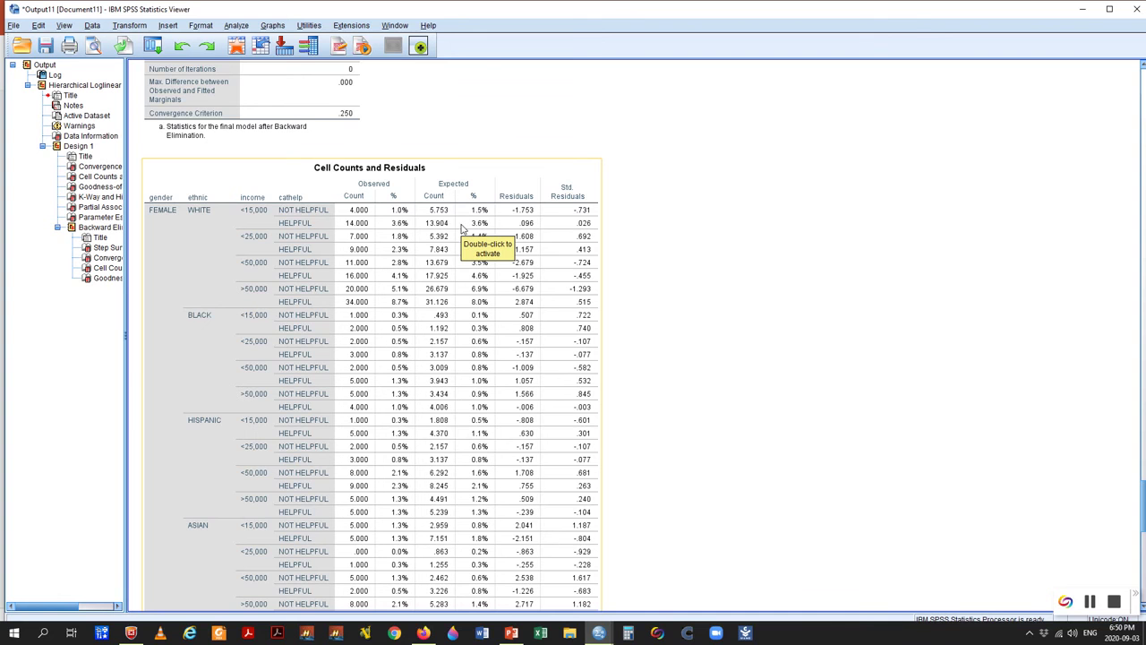
scroll(462, 228, down, 15)
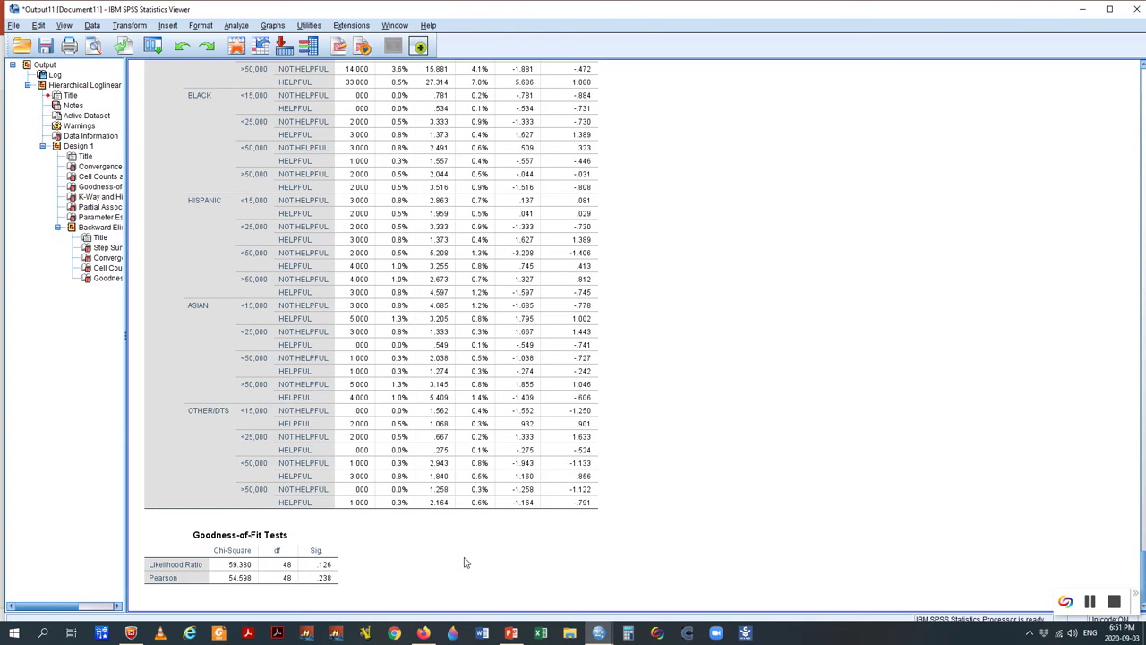
Start a General Loglinear analysis and add income and income3 as factors
click(233, 26)
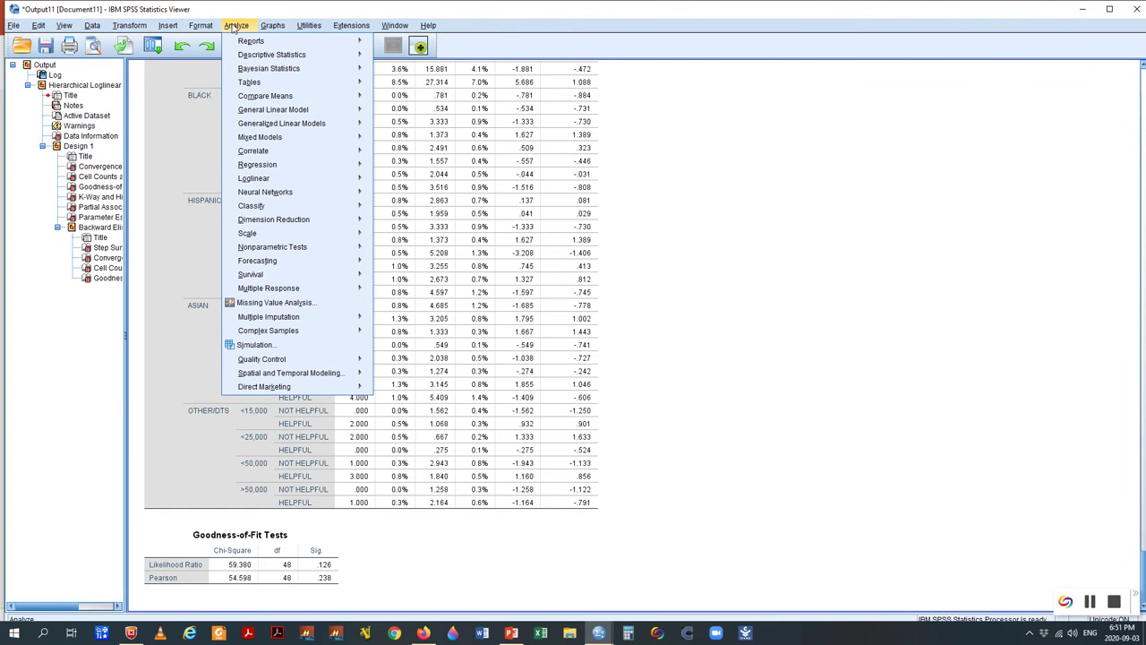
mouse_move(285, 182)
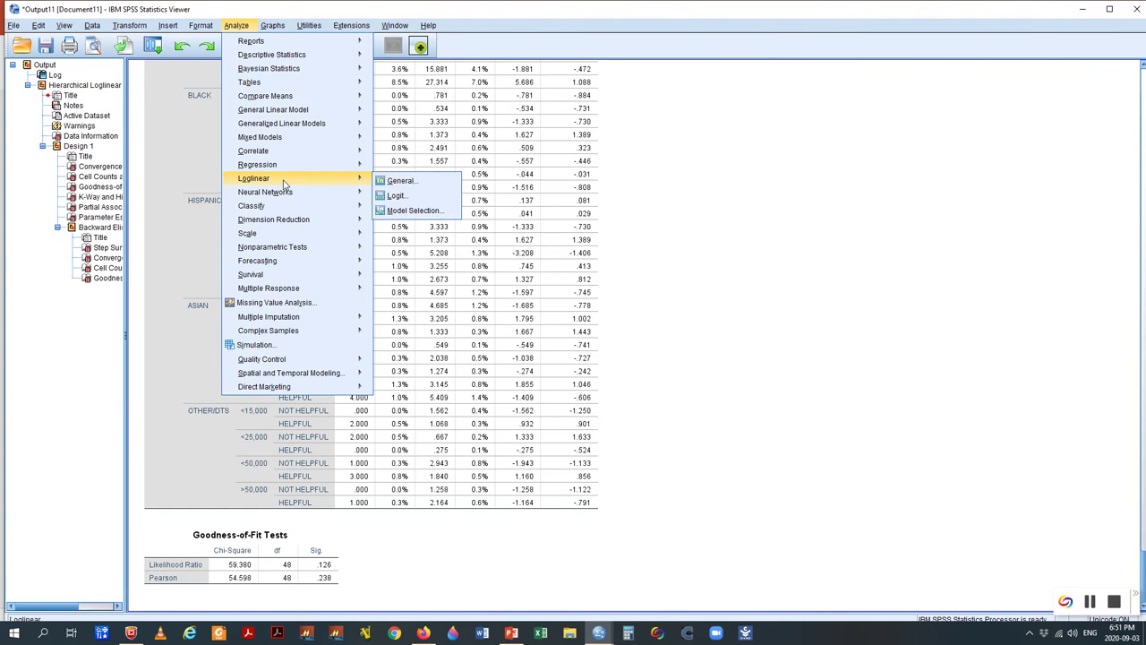
click(402, 184)
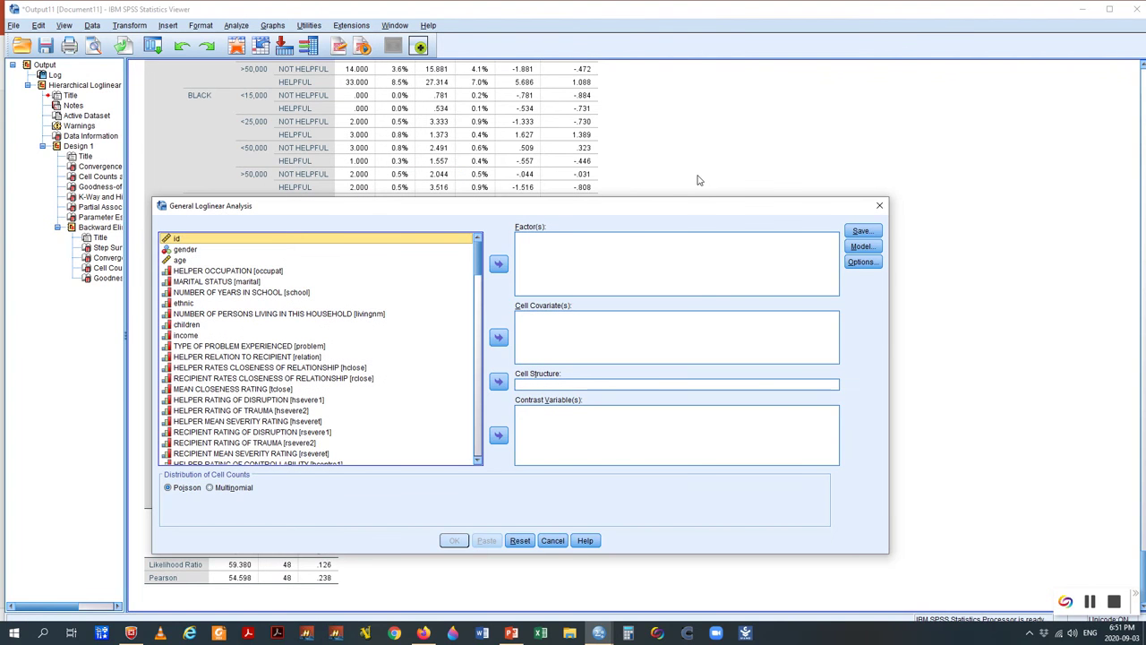
click(188, 335)
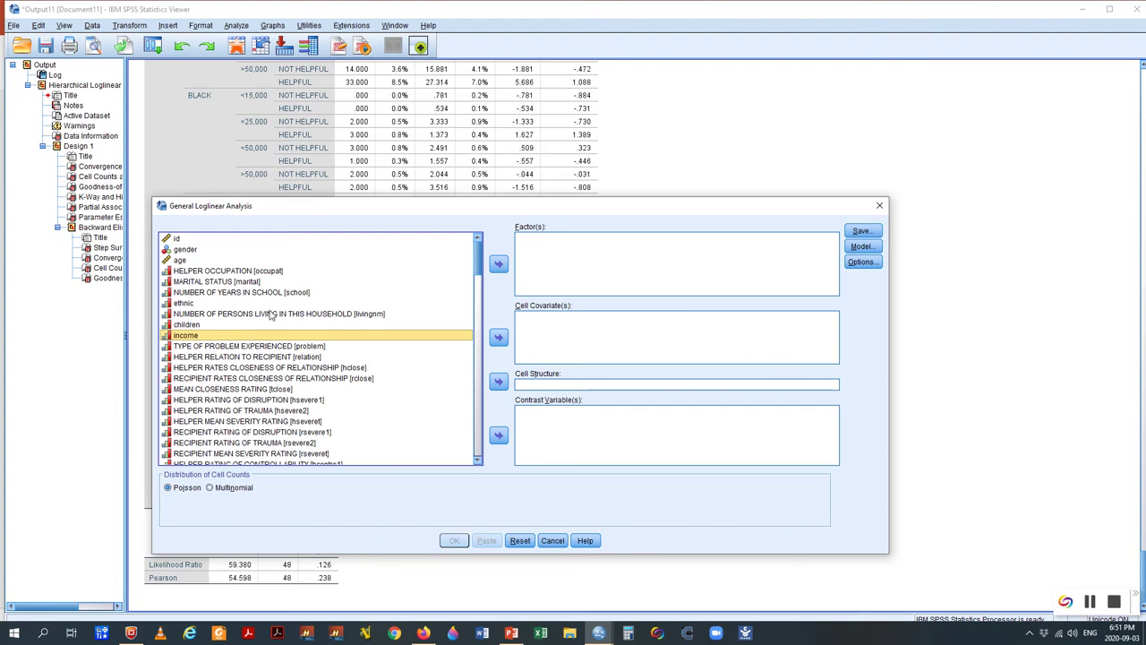
click(498, 263)
drag(480, 267, 479, 474)
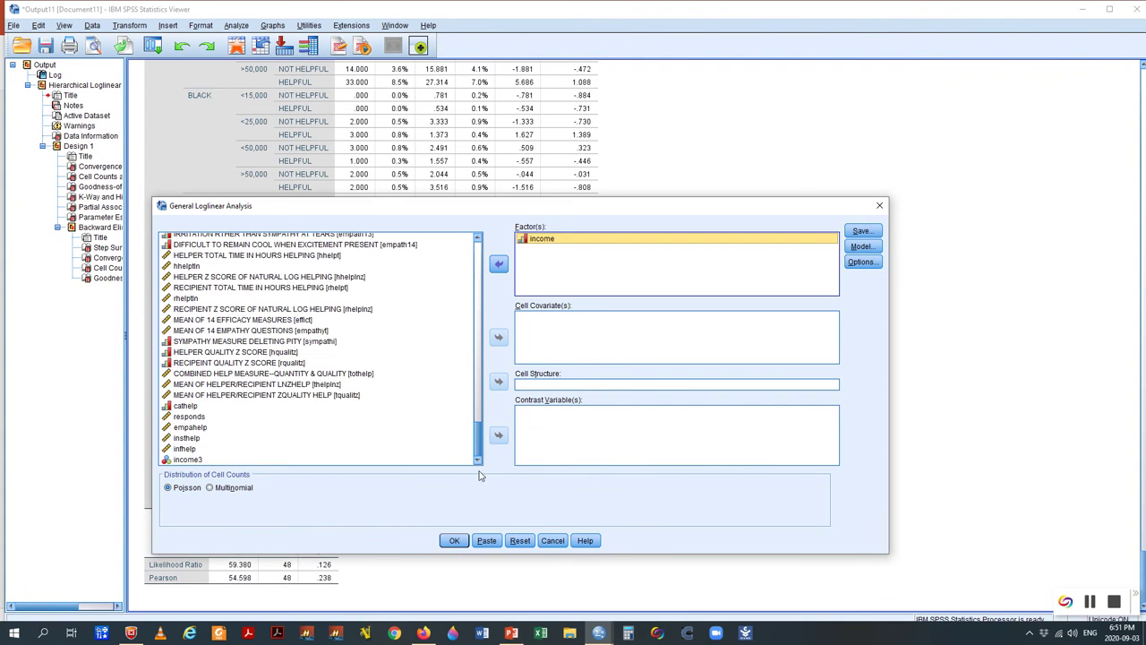
click(193, 459)
click(498, 264)
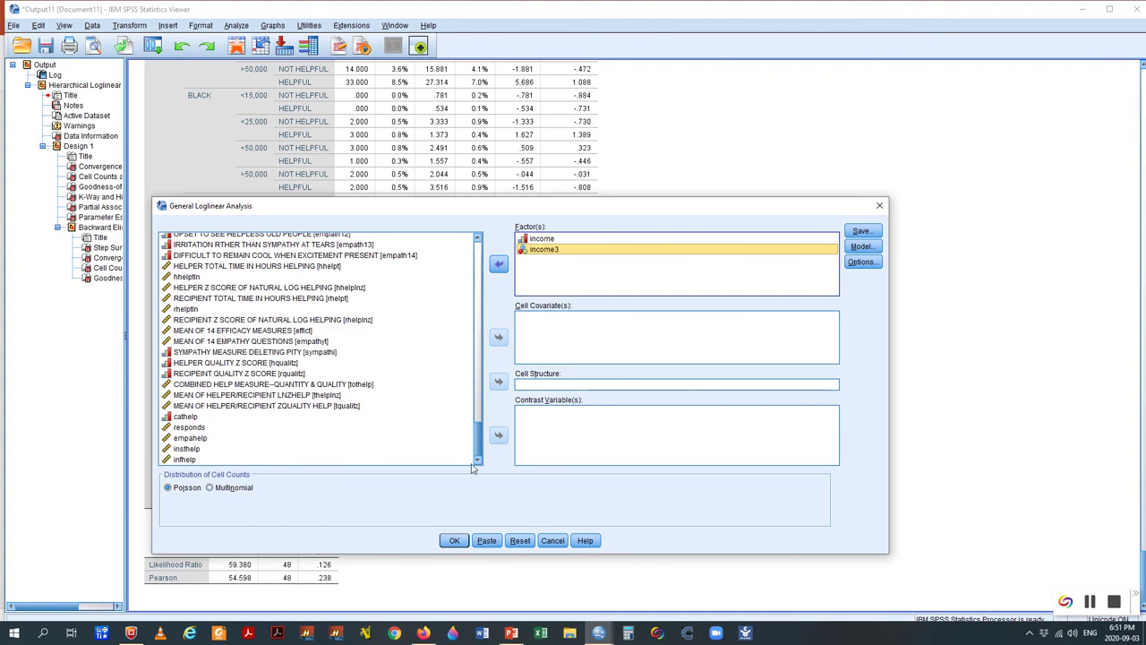
Add ethnic, gender and cathelp to the factors of the General Loglinear analysis
drag(480, 432, 480, 246)
click(201, 302)
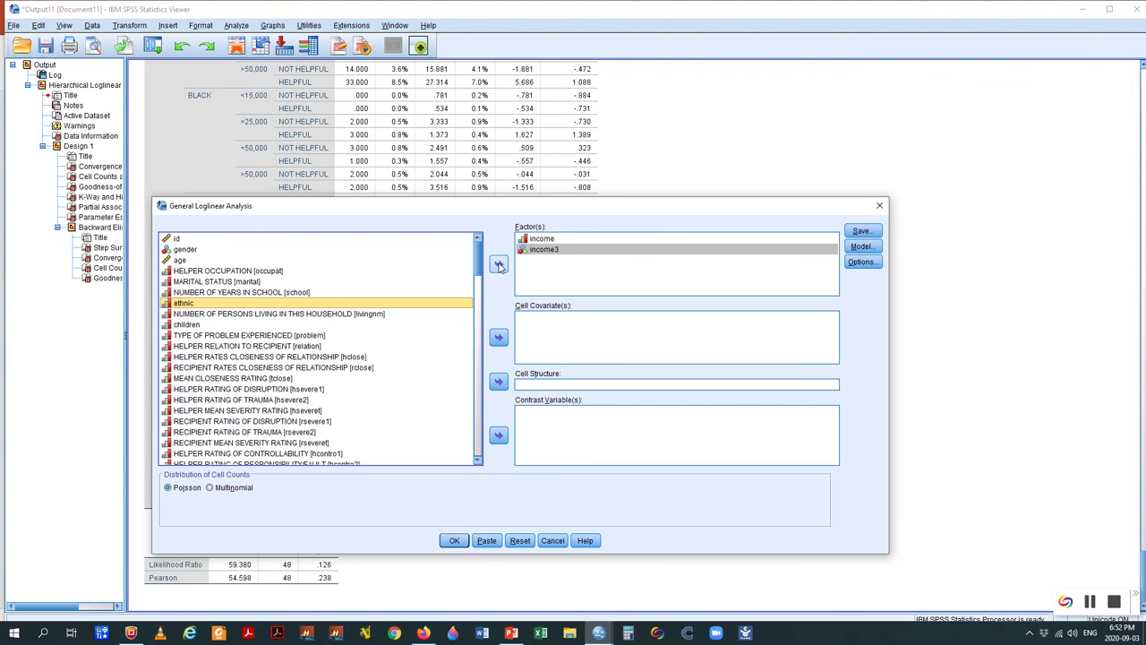
click(499, 265)
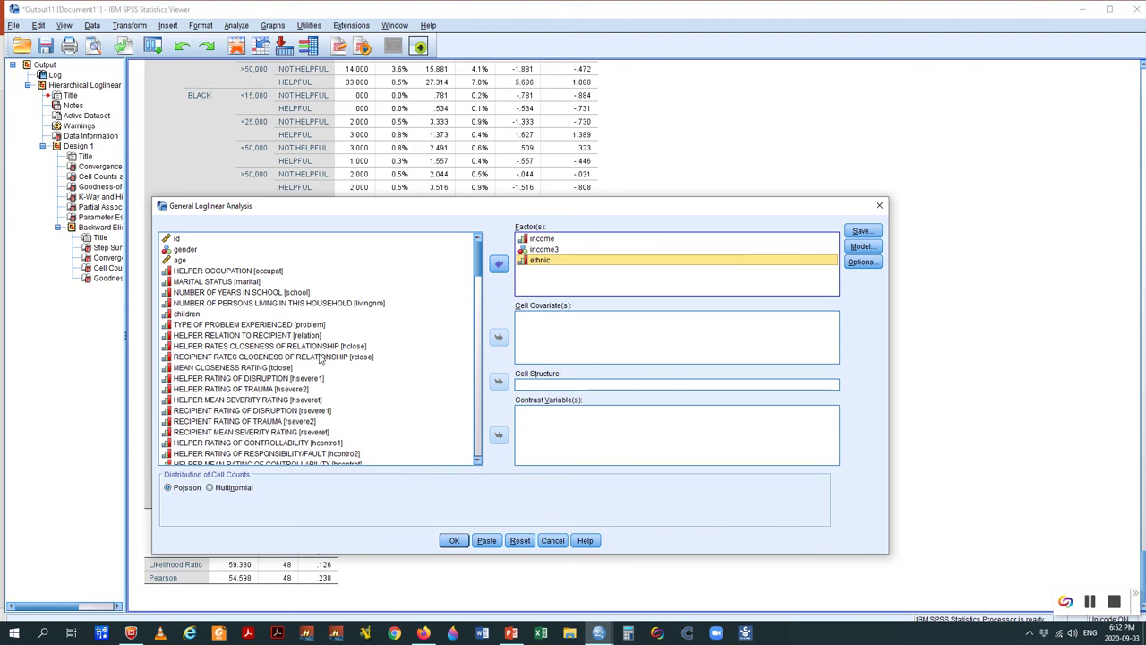
click(184, 250)
click(499, 265)
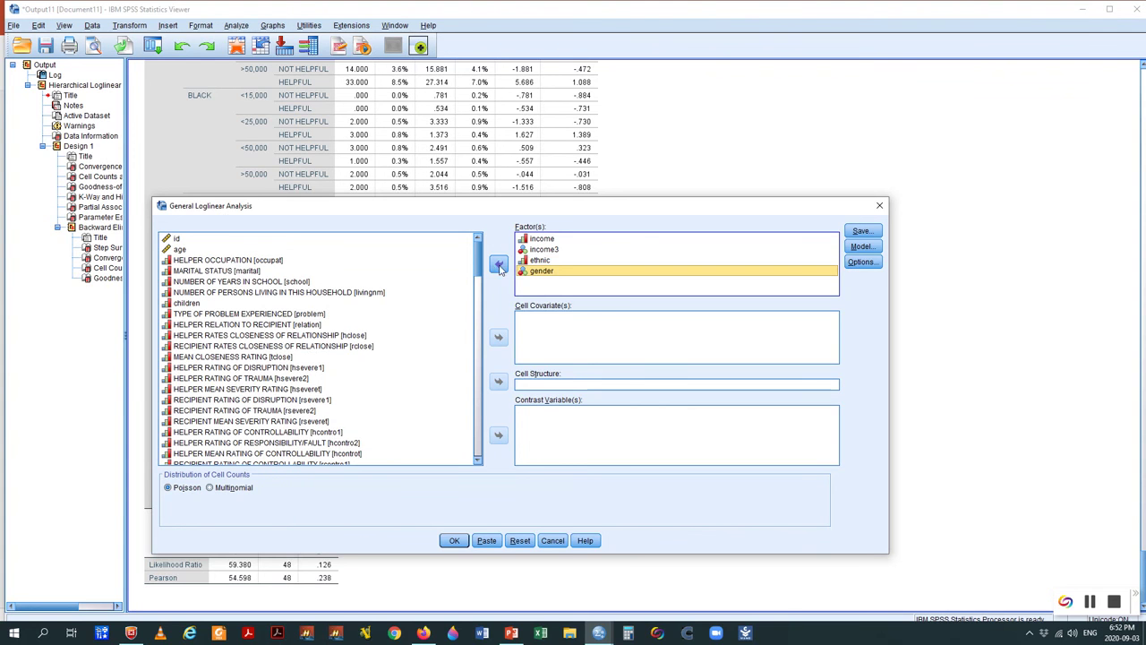
drag(478, 266, 472, 464)
click(188, 417)
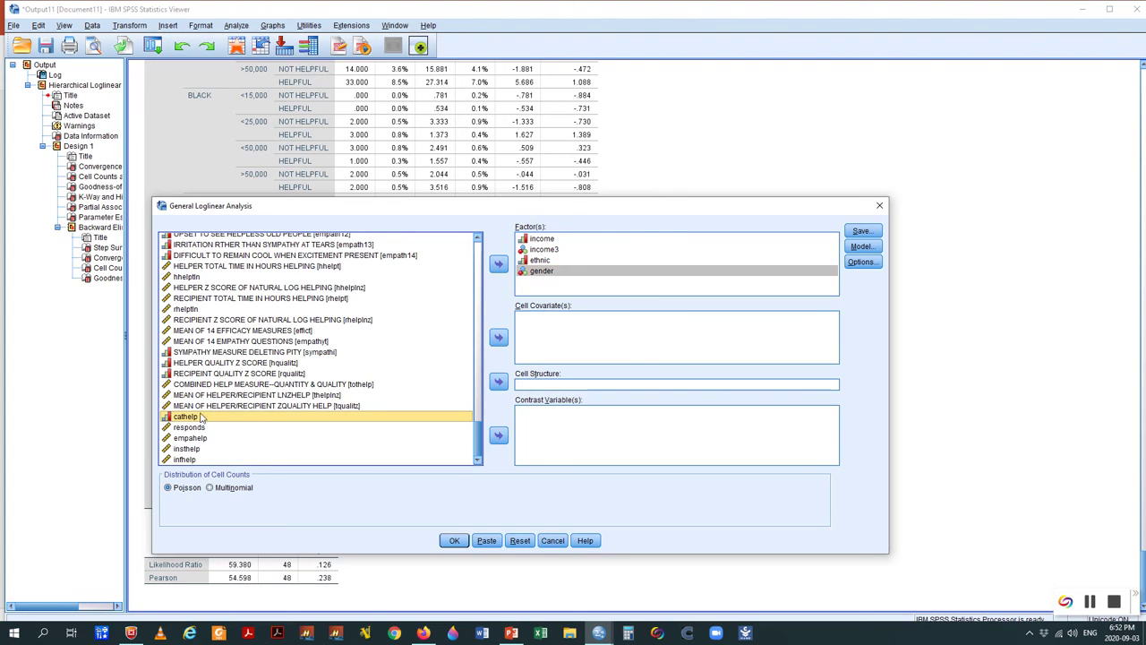
click(499, 266)
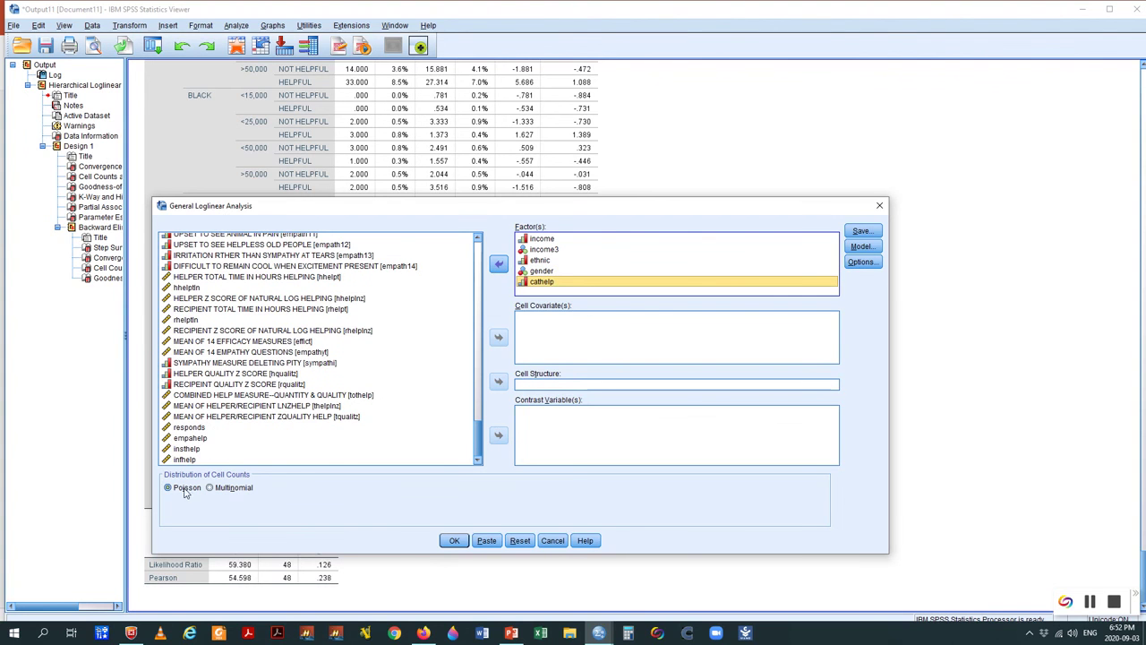
Run the General Loglinear analysis as a saturated Poisson model, accepting the frequencies and residuals display options
key(alt)
click(861, 261)
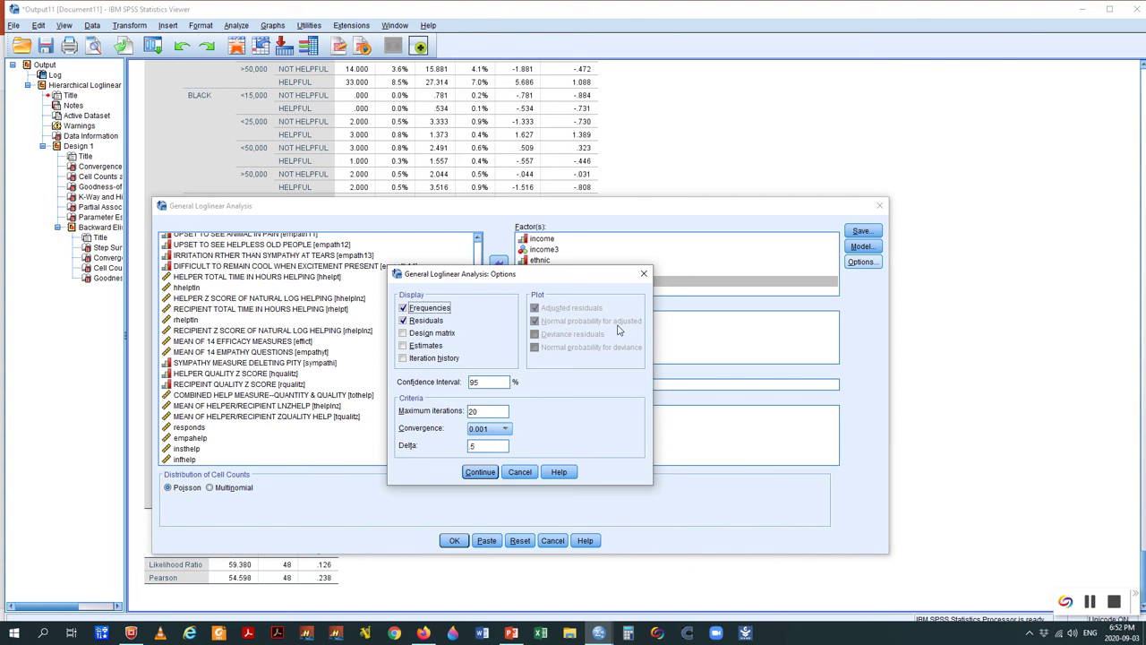
click(480, 472)
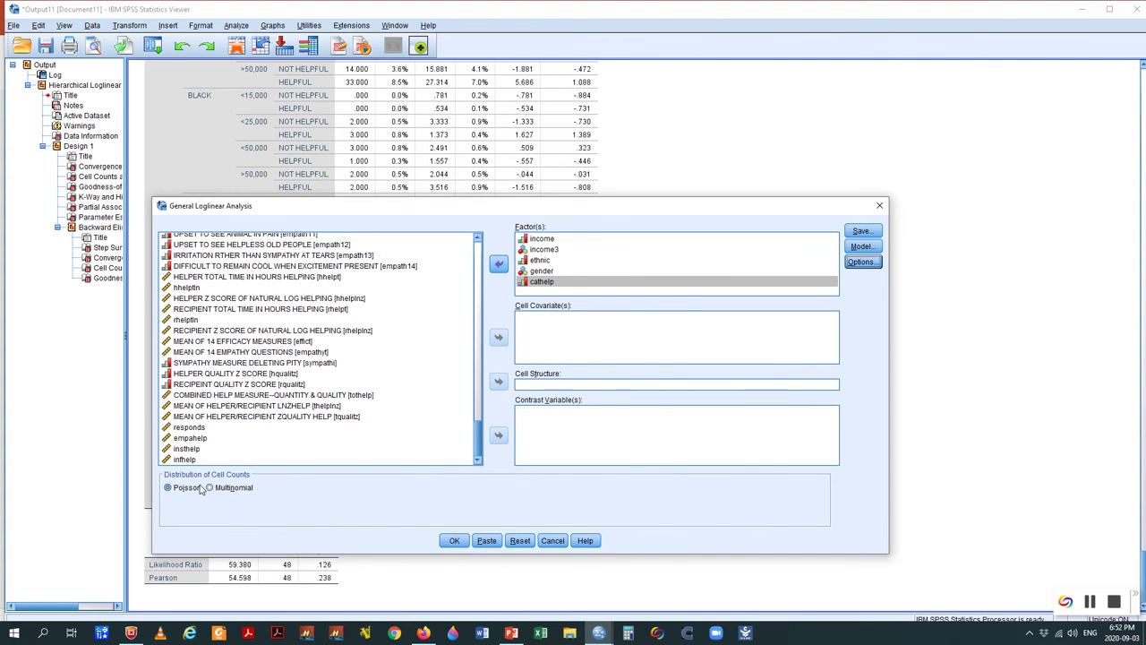
click(862, 246)
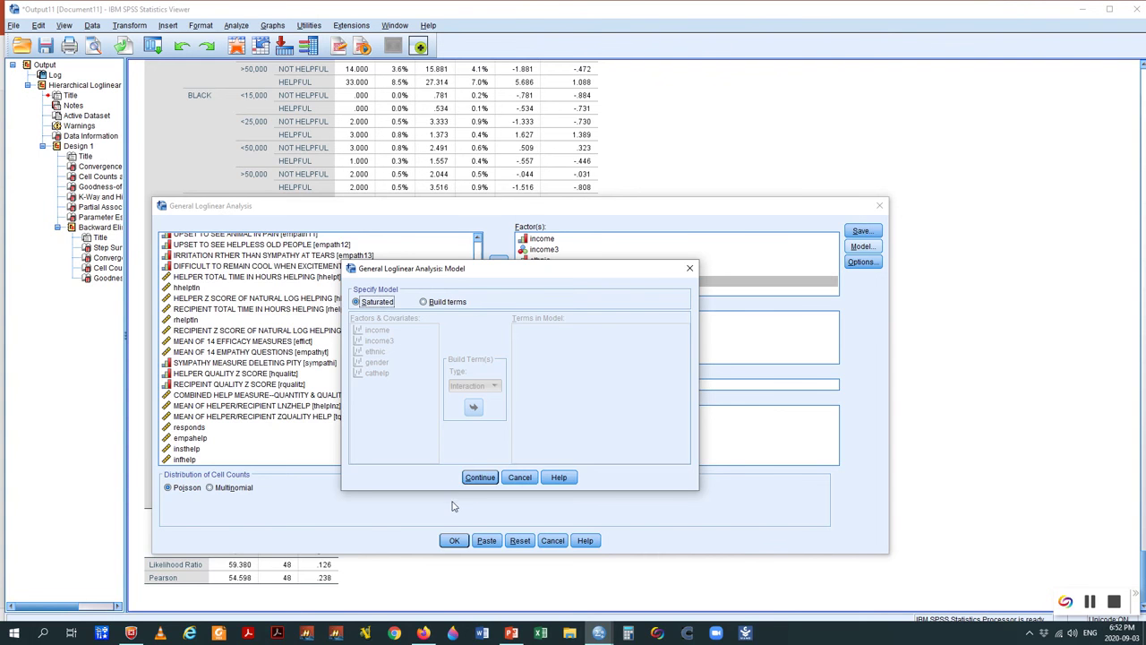
click(479, 477)
click(454, 540)
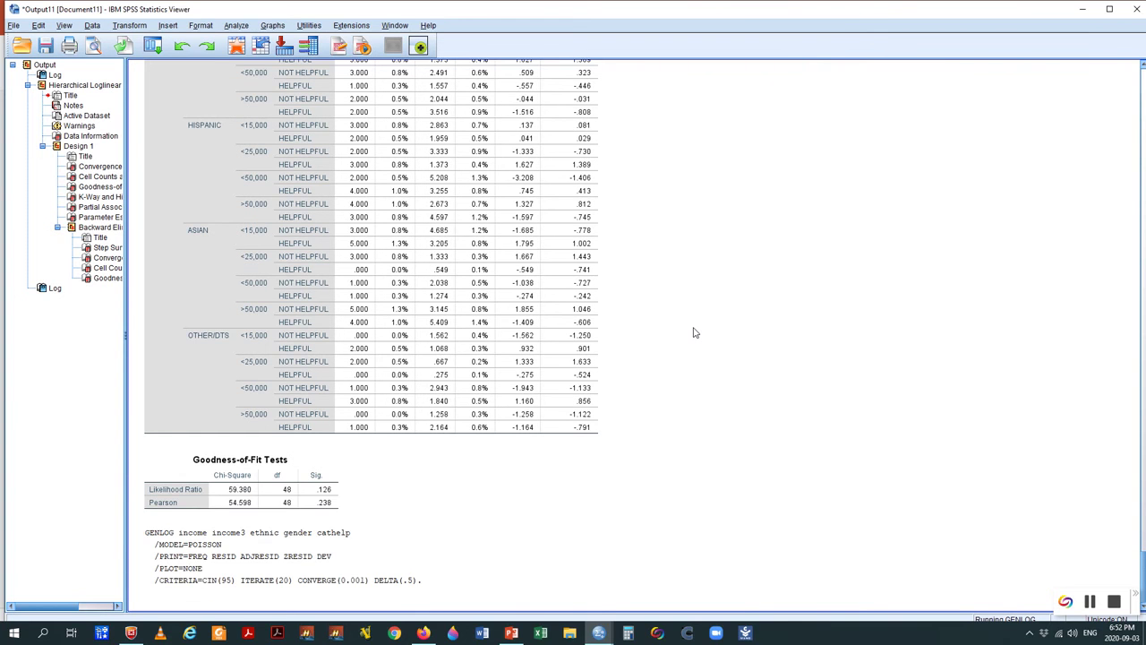
Look through the General Loglinear output, focusing on the observed and expected counts in the Cell Counts and Residuals table
scroll(694, 332, up, 3)
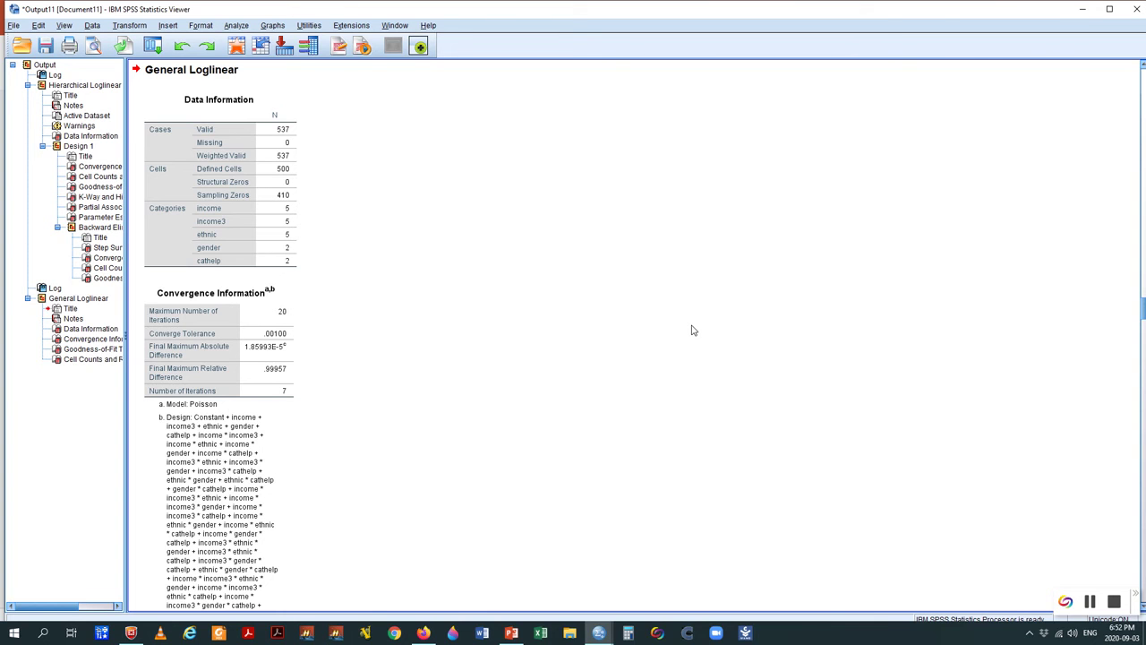
drag(1143, 309, 1144, 503)
scroll(439, 334, up, 15)
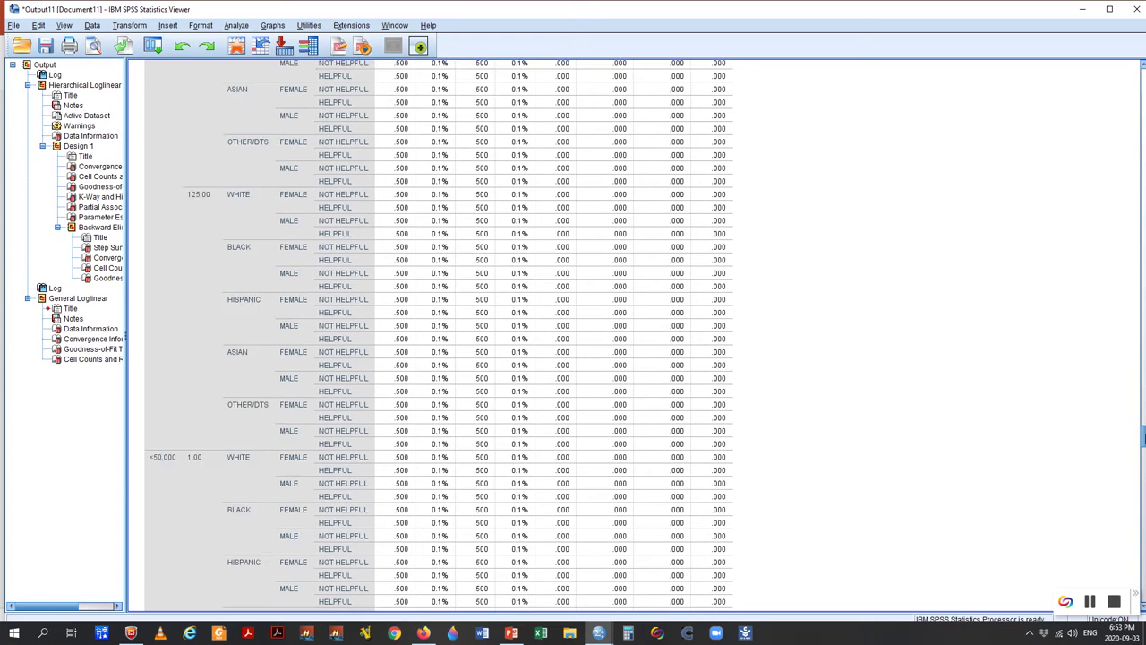
scroll(578, 202, up, 12)
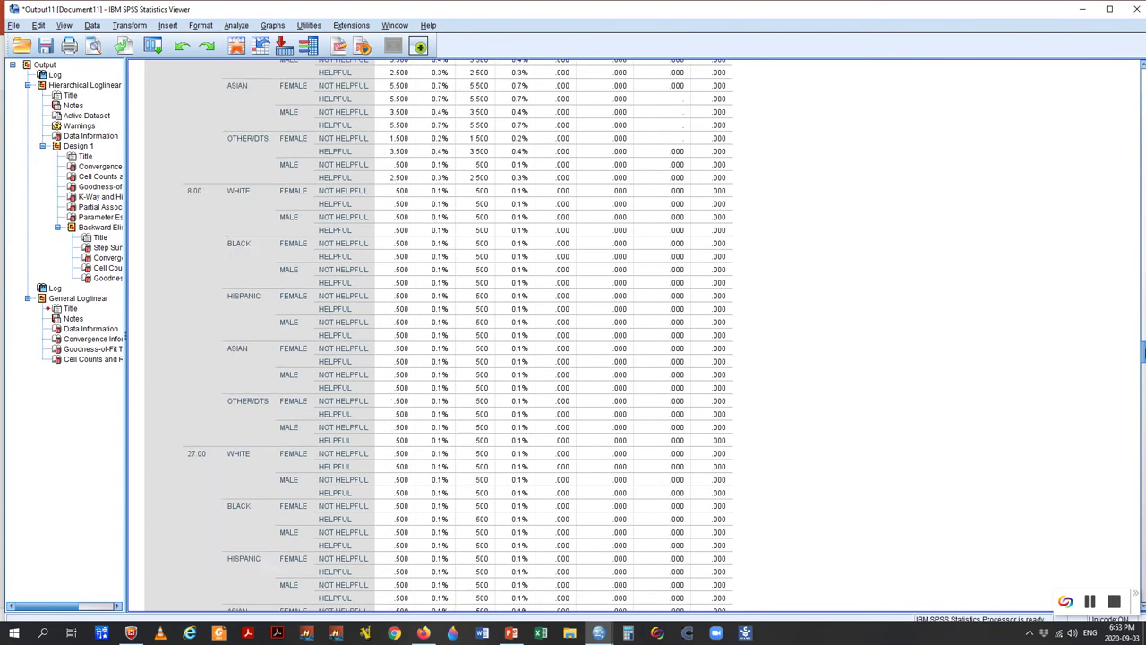
click(439, 335)
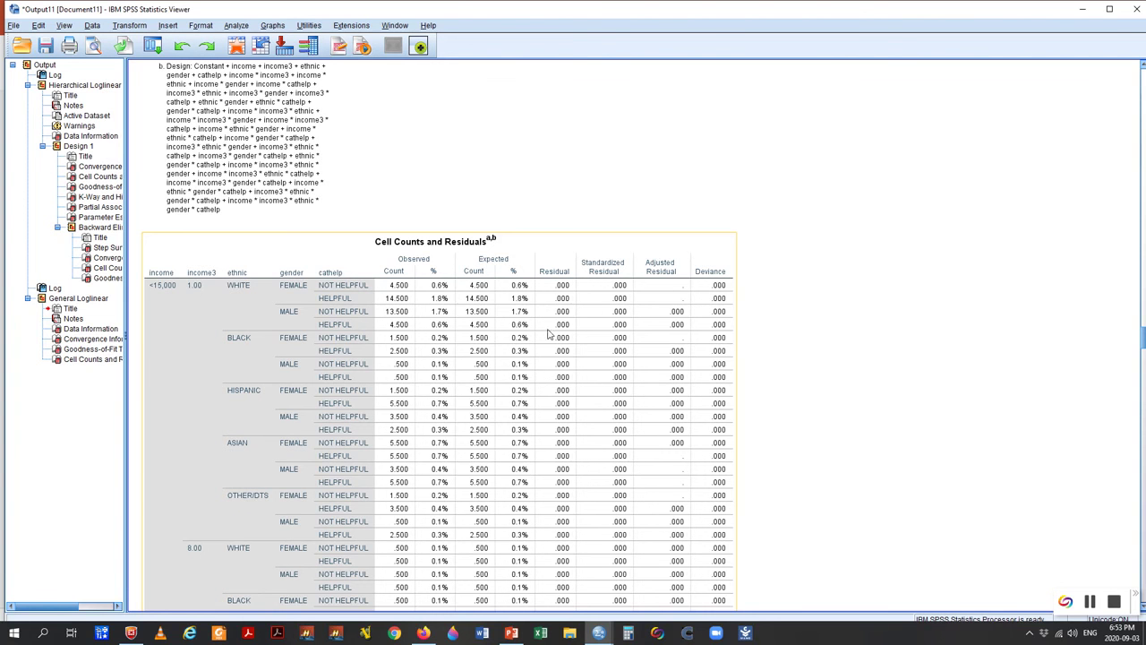
click(1000, 436)
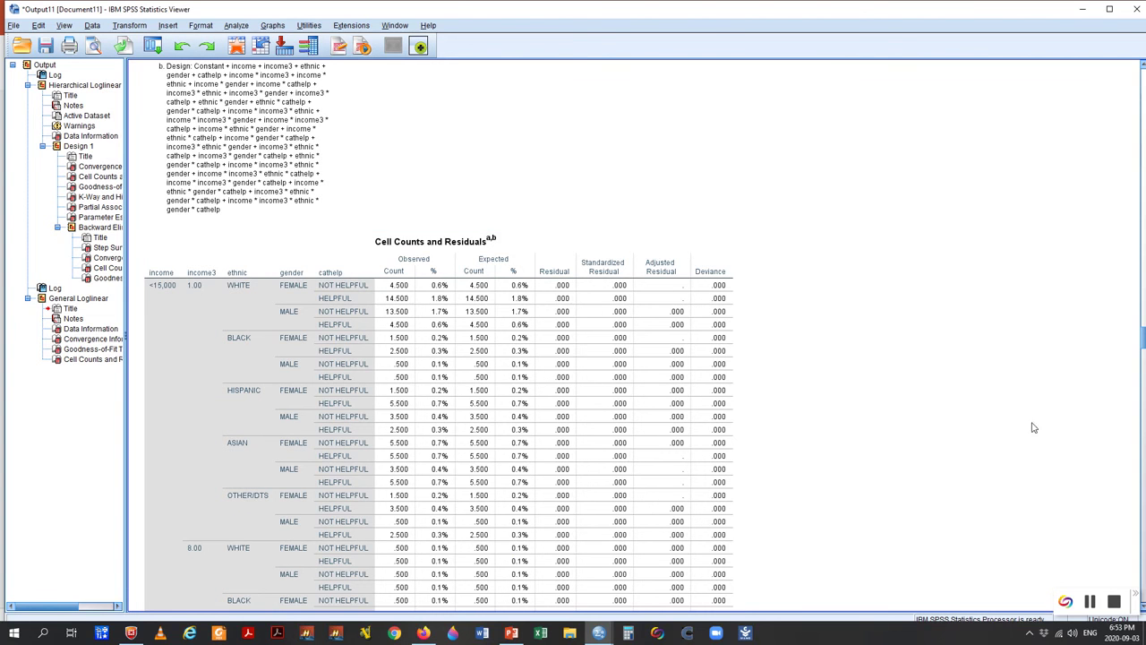
click(1090, 601)
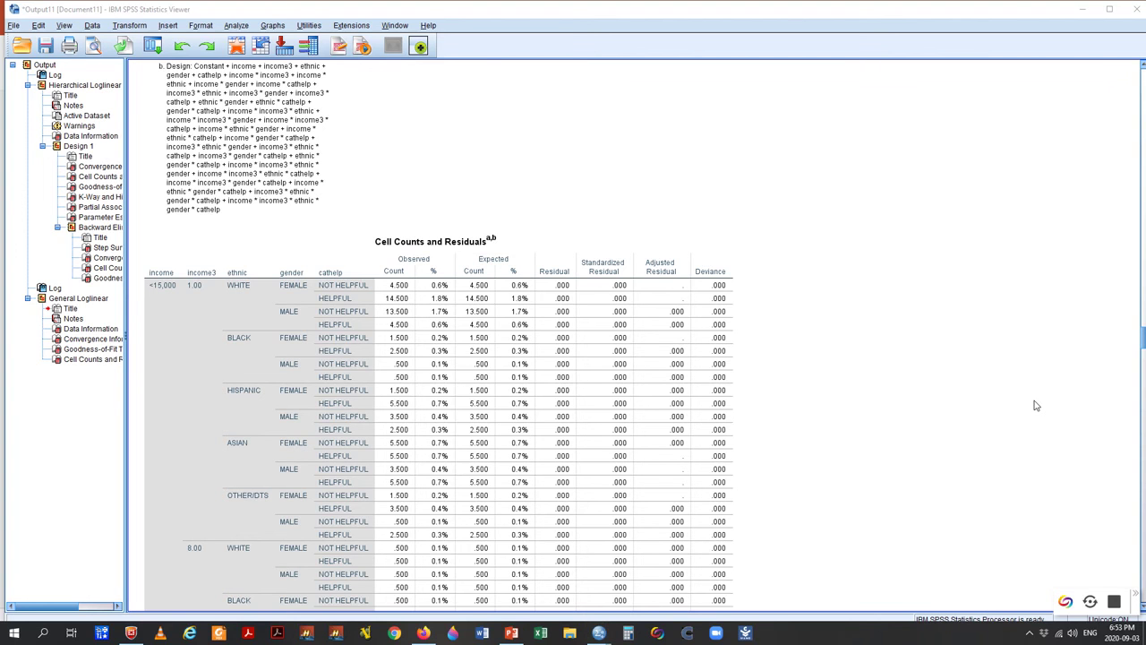